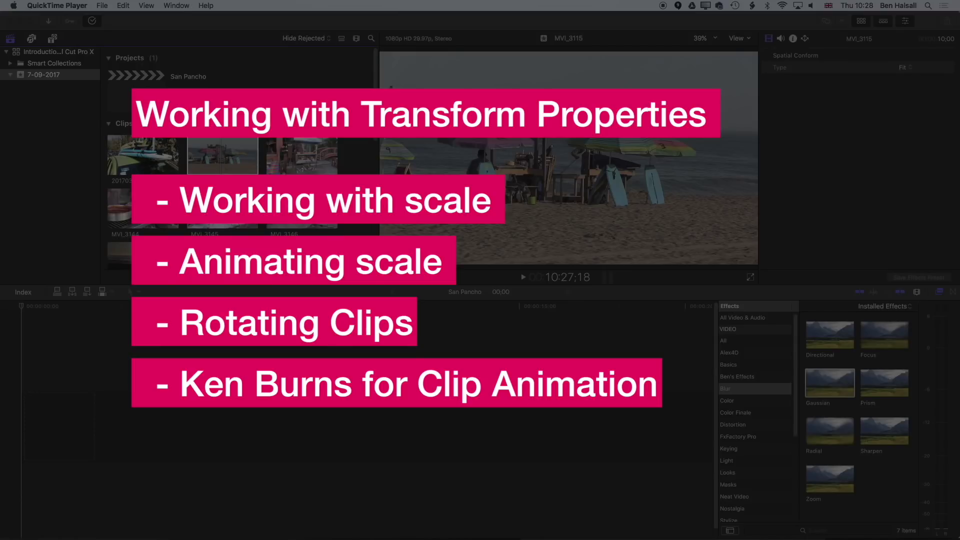
Step: Bring Final Cut Pro forward with the San Pancho project and its empty timeline
{"action": "left_click", "coordinate": [227, 159]}
Step: Add MVI_3115 to the timeline, trim it to 7:05, and lower its audio to -80 dB
{"action": "left_click_drag", "start_coordinate": [226, 159], "coordinate": [79, 347]}
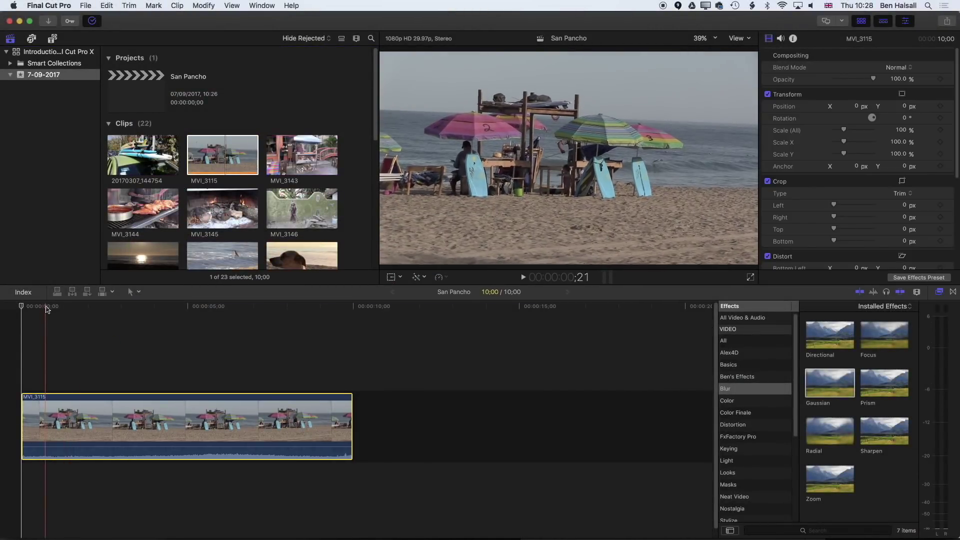
{"action": "left_click_drag", "start_coordinate": [21, 306], "coordinate": [47, 306]}
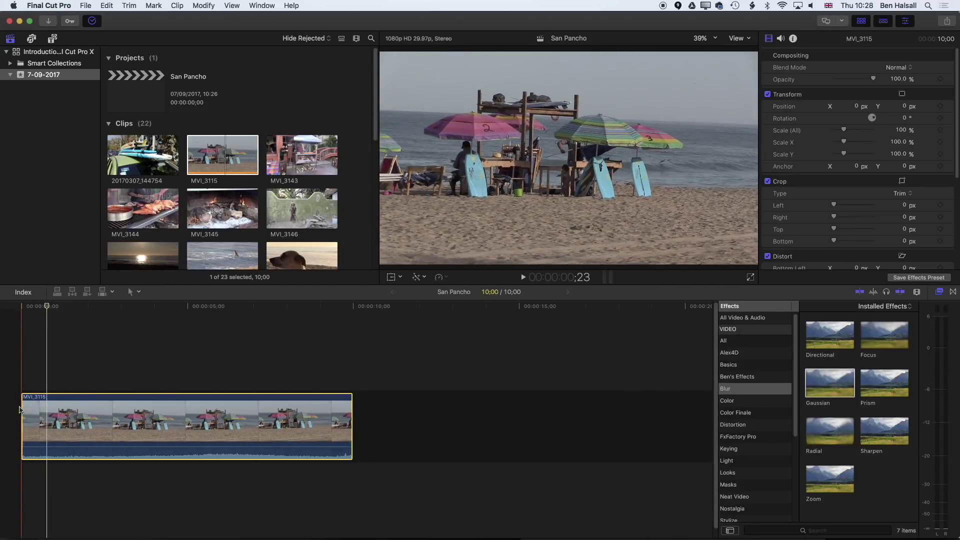
{"action": "left_click_drag", "start_coordinate": [25, 408], "coordinate": [47, 409]}
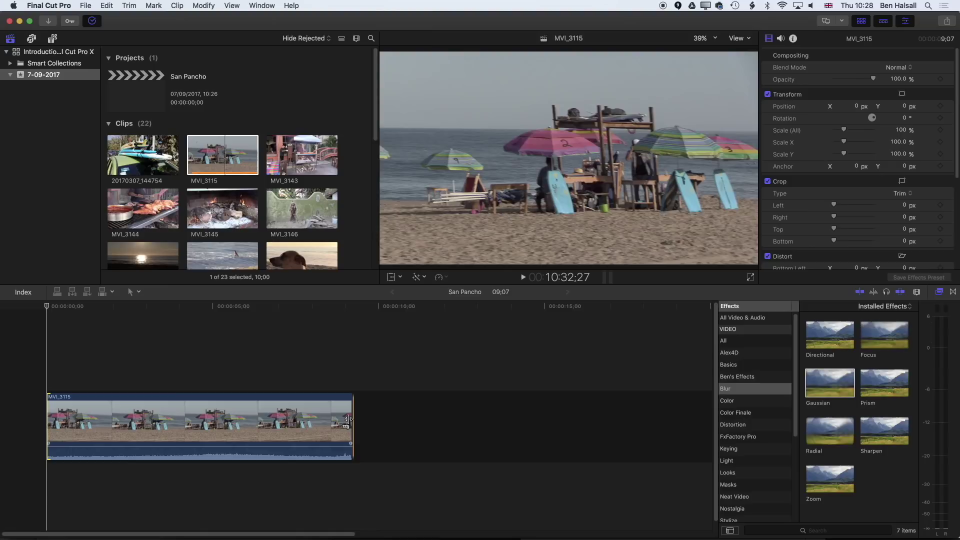
{"action": "left_click_drag", "start_coordinate": [353, 420], "coordinate": [283, 420]}
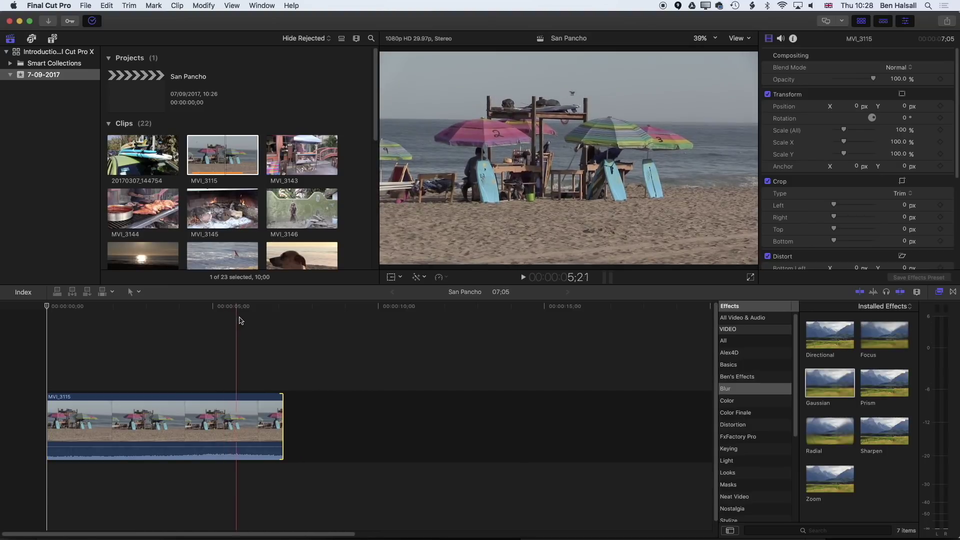
{"action": "key", "text": "shift+z"}
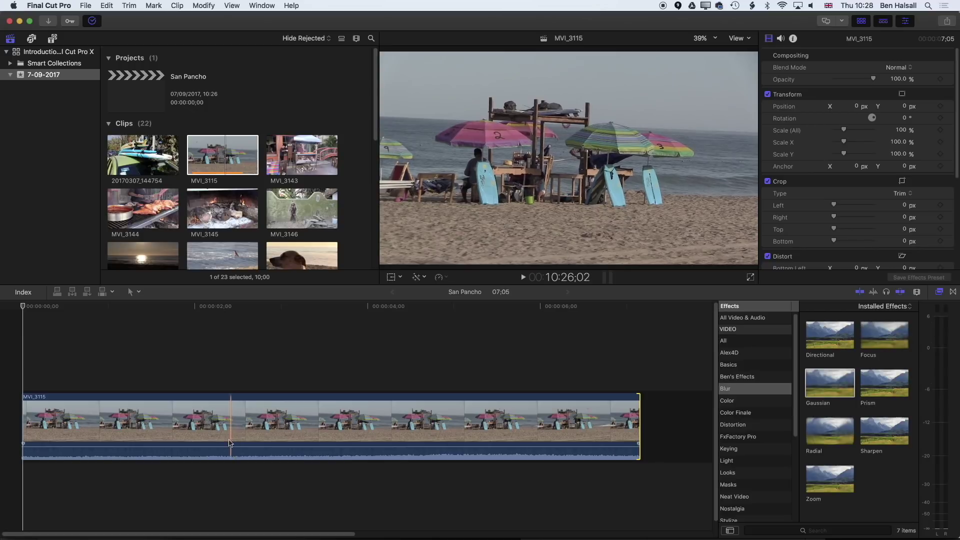
{"action": "left_click_drag", "start_coordinate": [227, 446], "coordinate": [228, 464]}
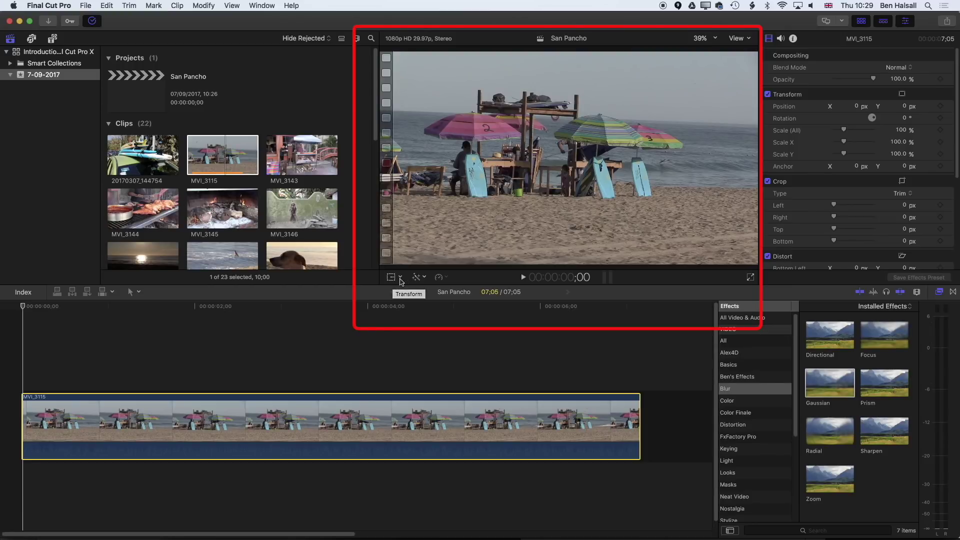
Step: Scale the beach clip to 129.33% and move it to X 103.9, Y -22.8 px in the viewer
{"action": "left_click", "coordinate": [401, 278]}
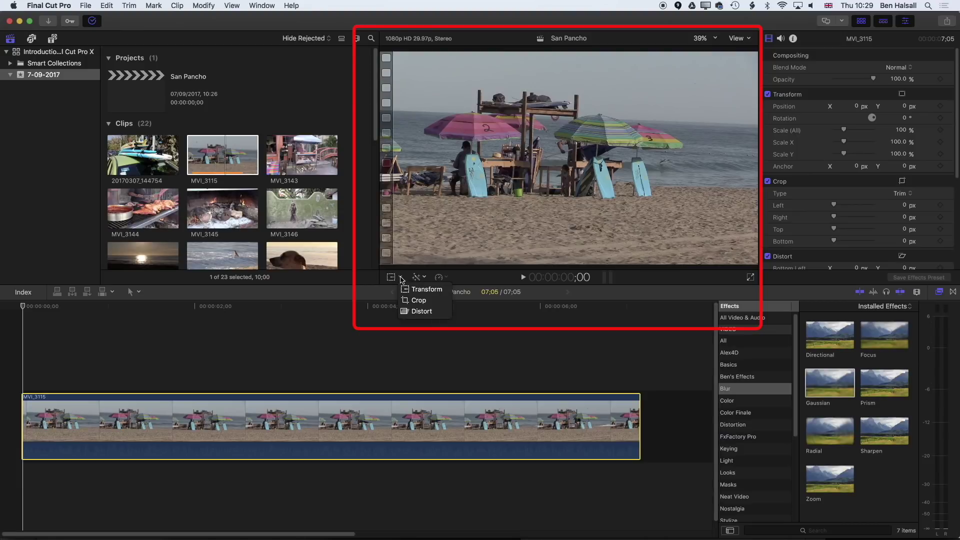
{"action": "left_click", "coordinate": [414, 290]}
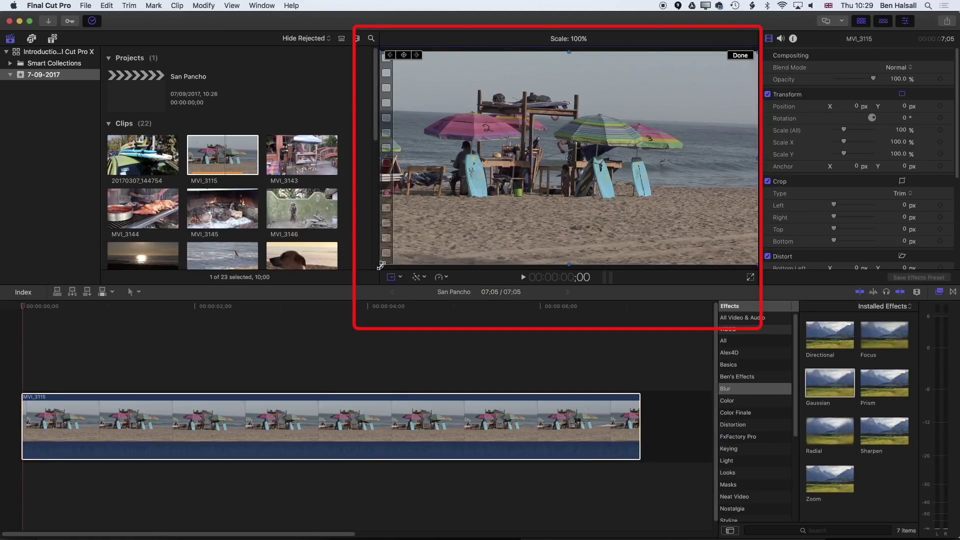
{"action": "left_click_drag", "start_coordinate": [381, 265], "coordinate": [325, 282]}
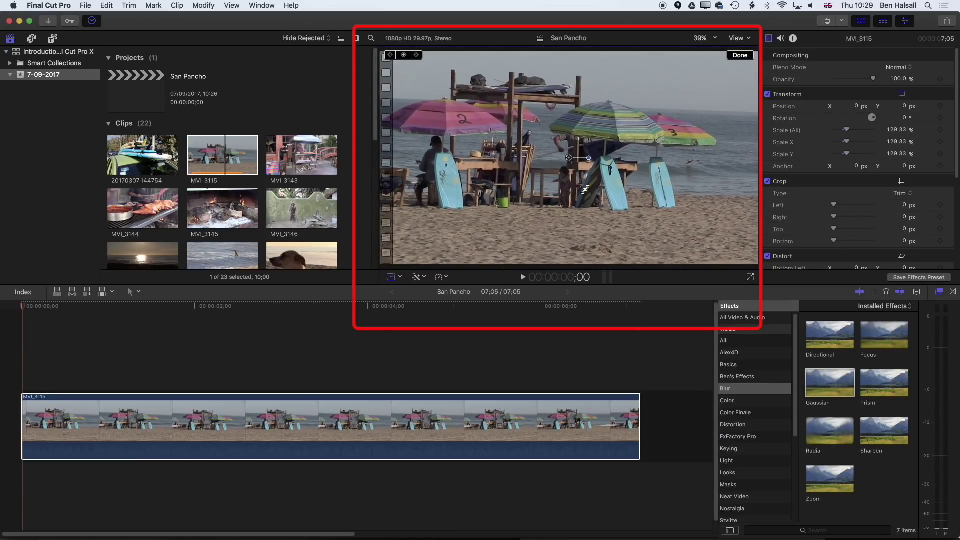
{"action": "left_click_drag", "start_coordinate": [526, 191], "coordinate": [573, 209]}
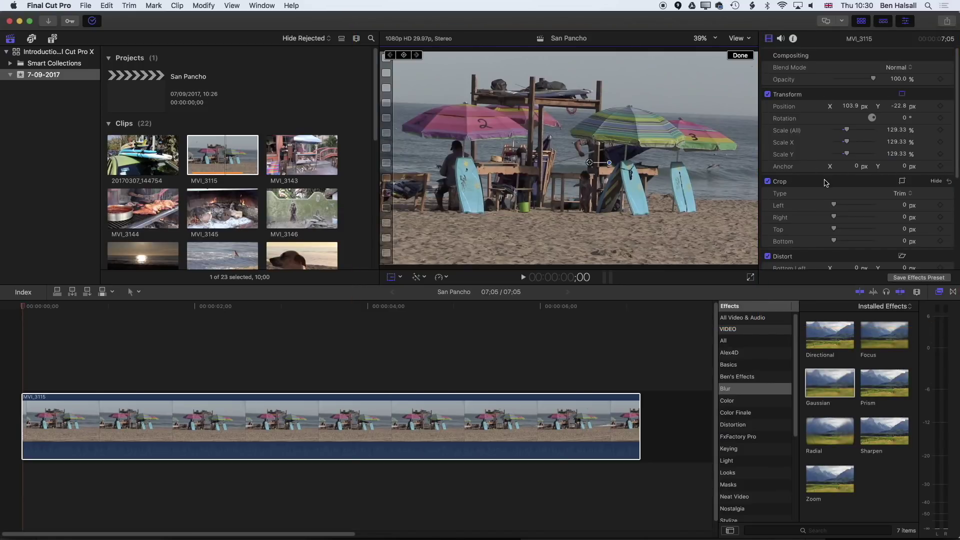
{"action": "left_click", "coordinate": [262, 6]}
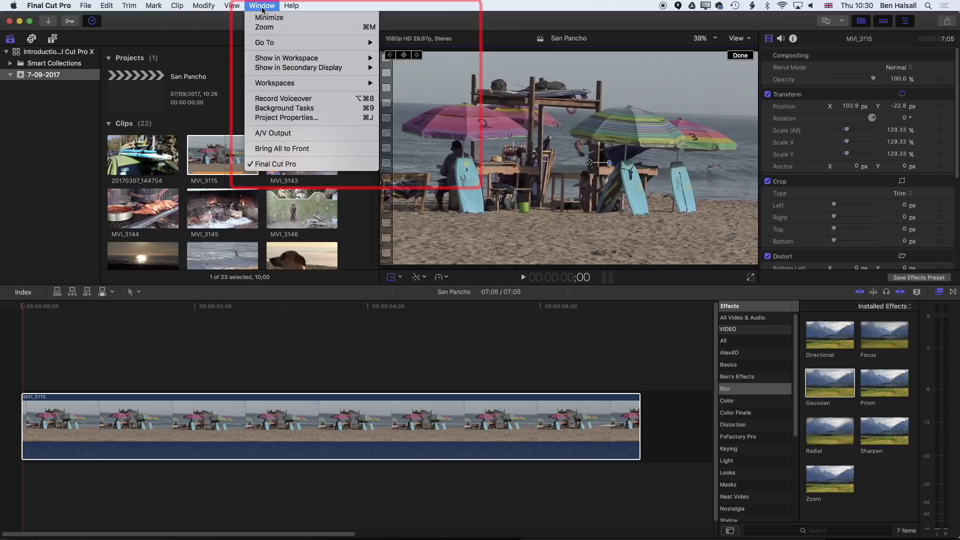
{"action": "mouse_move", "coordinate": [266, 58]}
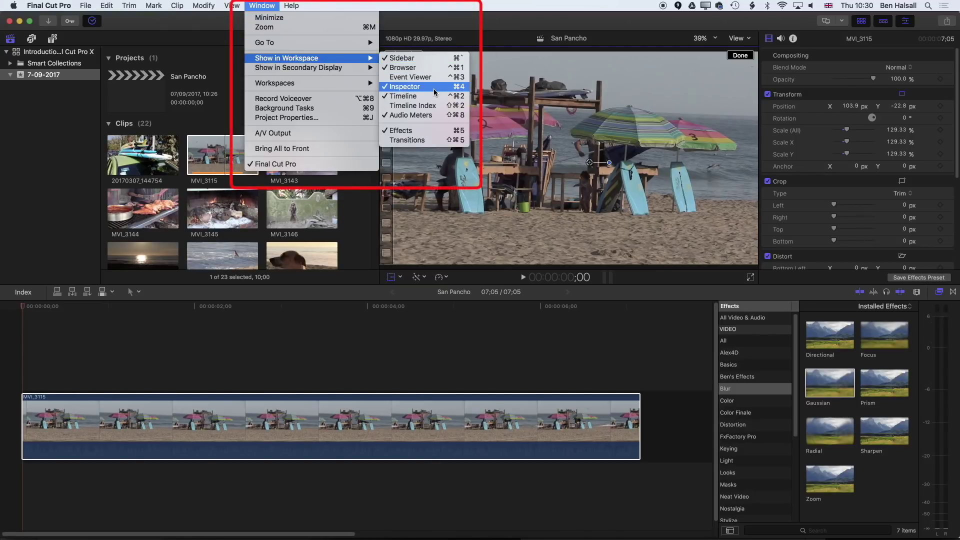
{"action": "key", "text": "Escape"}
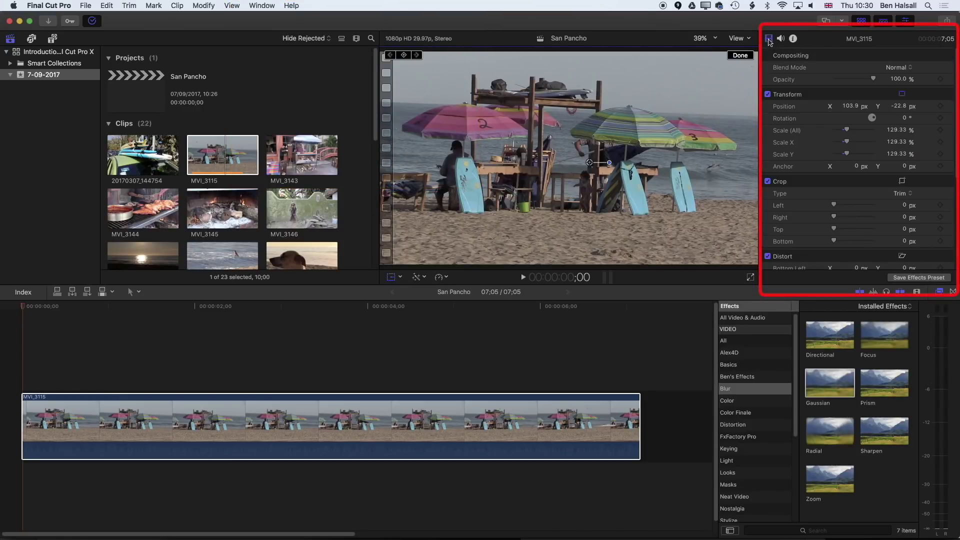
{"action": "left_click", "coordinate": [782, 39]}
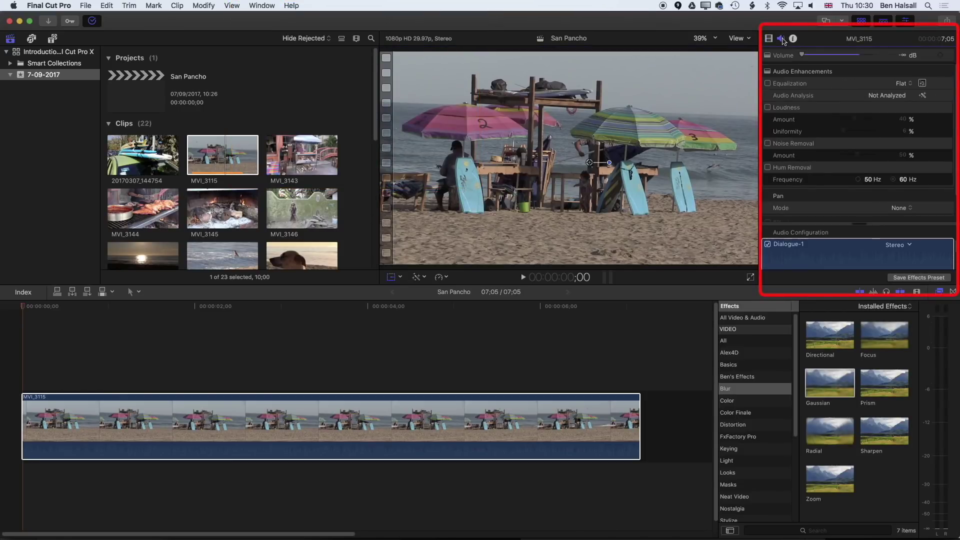
{"action": "left_click", "coordinate": [769, 39]}
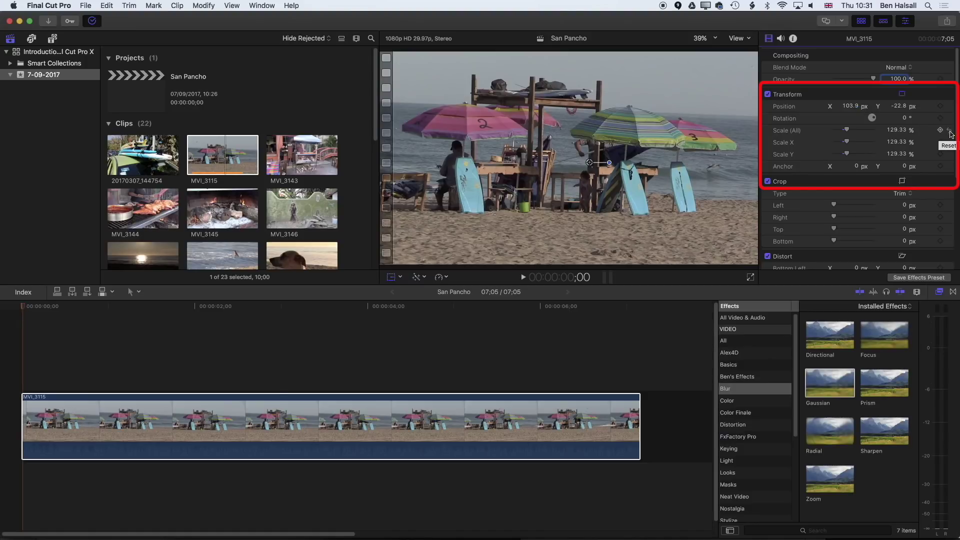
Step: Reset MVI_3115's Scale to 100% and Position to 0, 0 px in the Inspector
{"action": "left_click", "coordinate": [950, 131]}
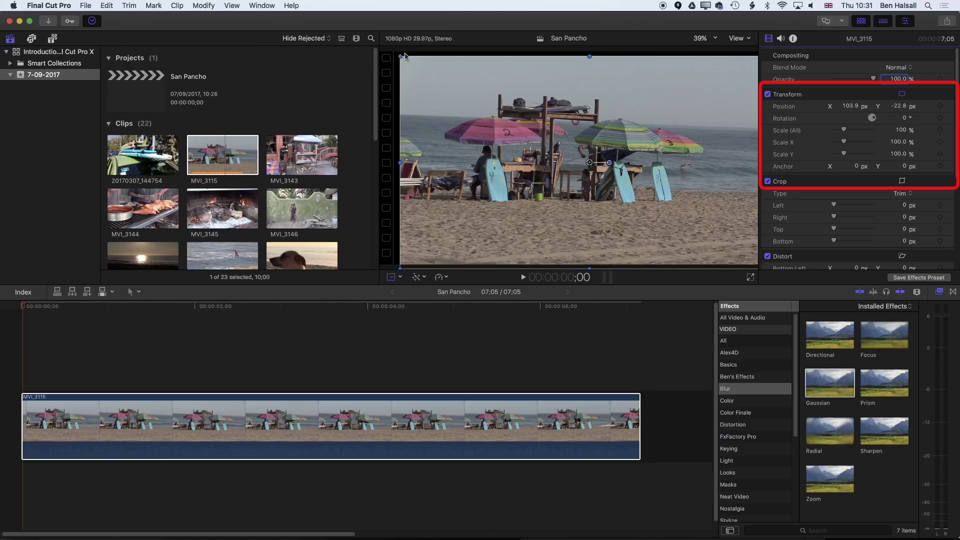
{"action": "left_click", "coordinate": [949, 106]}
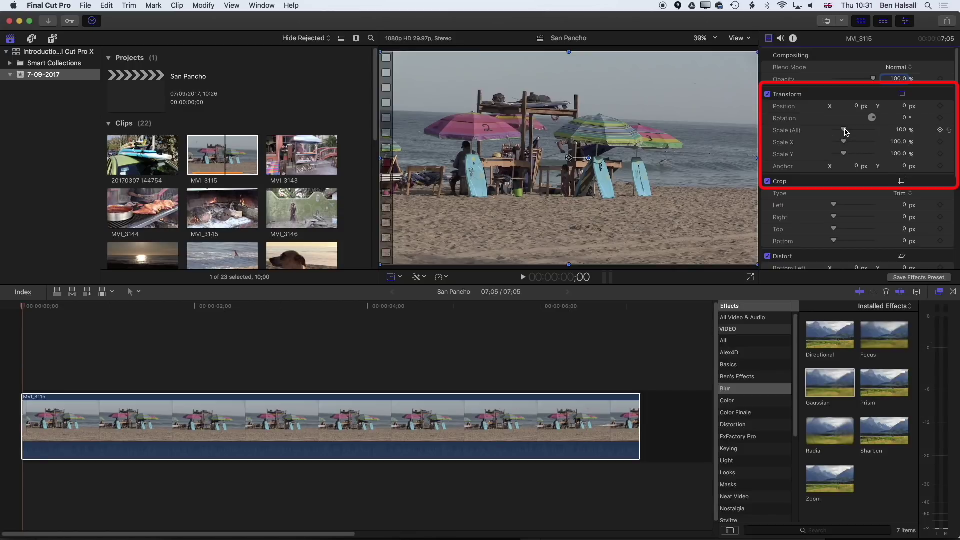
Step: Set MVI_3115's Scale to 126% and Position to X 123.0, Y -48.0 px
{"action": "left_click_drag", "start_coordinate": [845, 132], "coordinate": [850, 133]}
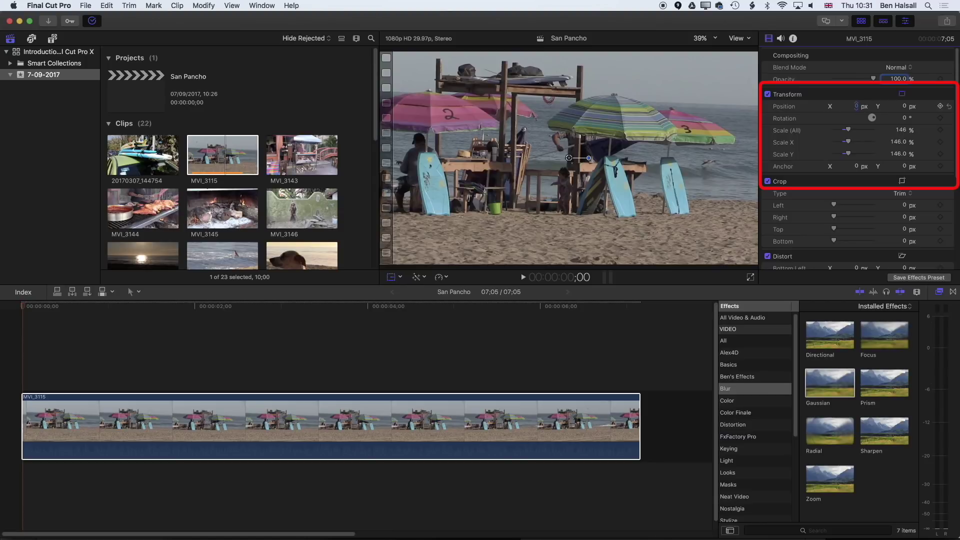
{"action": "left_click_drag", "start_coordinate": [856, 106], "coordinate": [847, 131]}
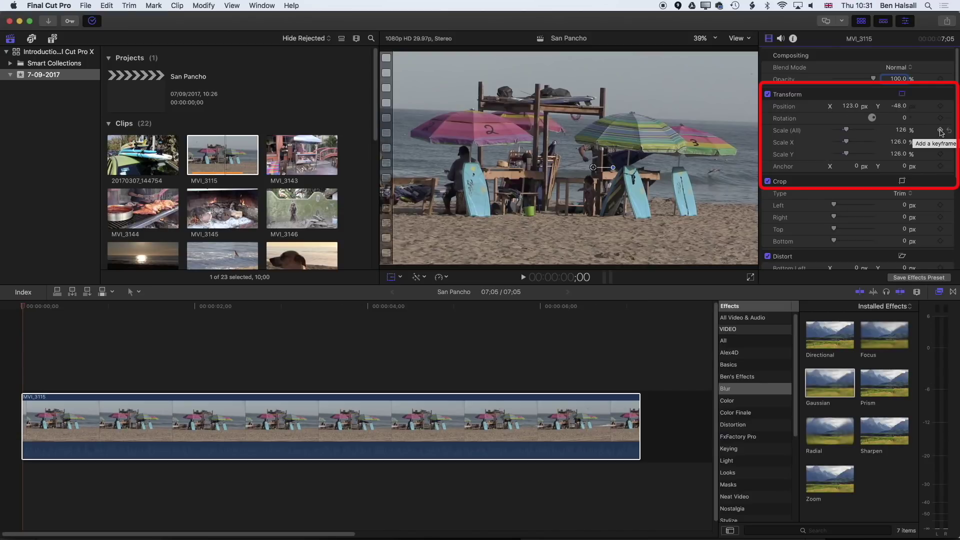
{"action": "left_click", "coordinate": [940, 130]}
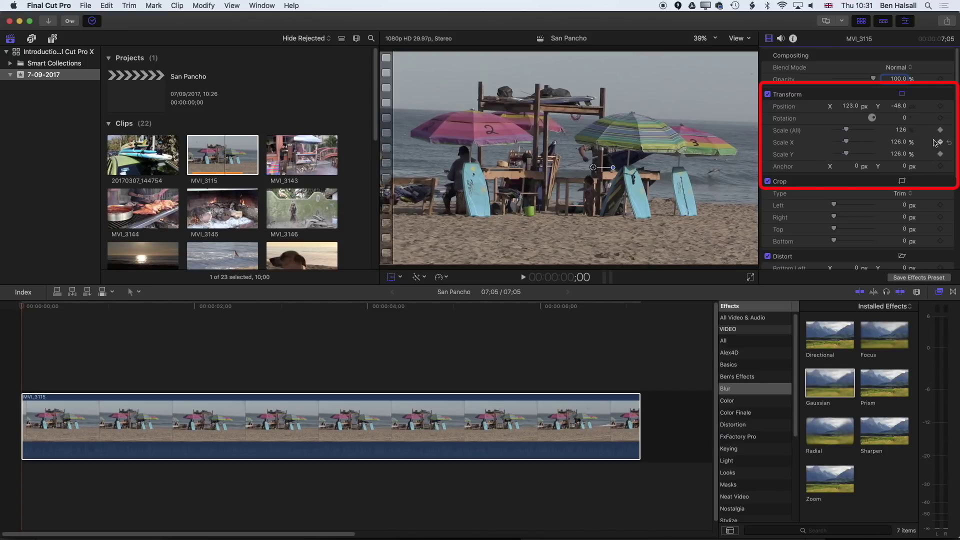
{"action": "left_click", "coordinate": [940, 106]}
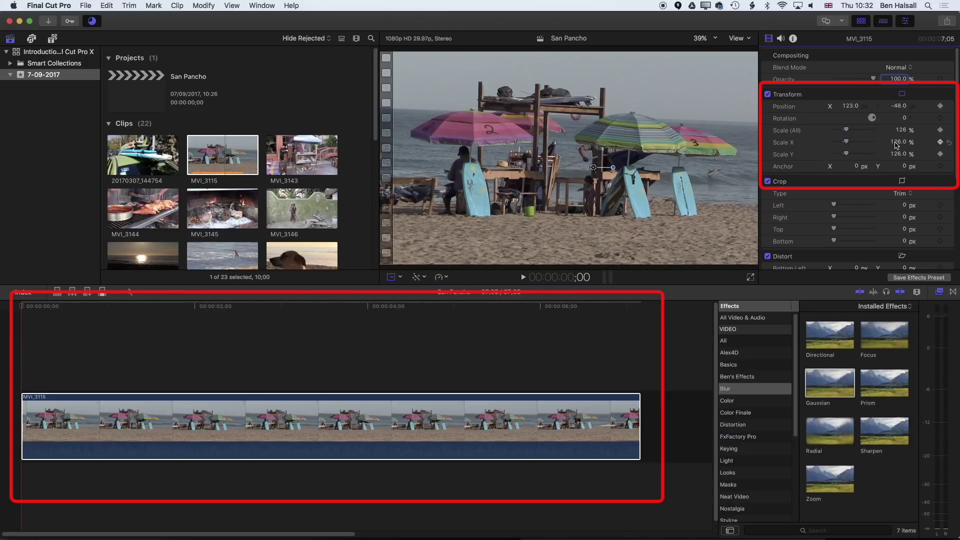
{"action": "left_click", "coordinate": [20, 309]}
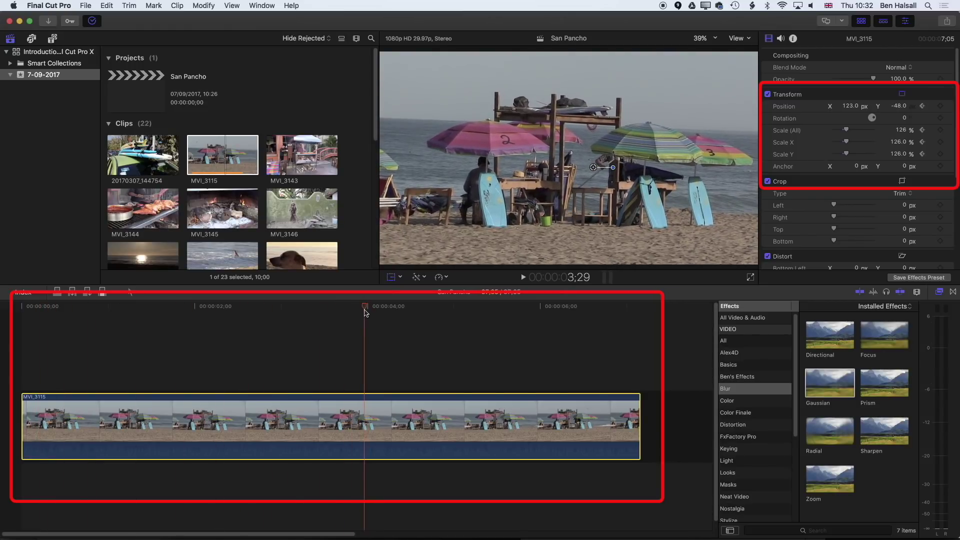
{"action": "left_click", "coordinate": [215, 309]}
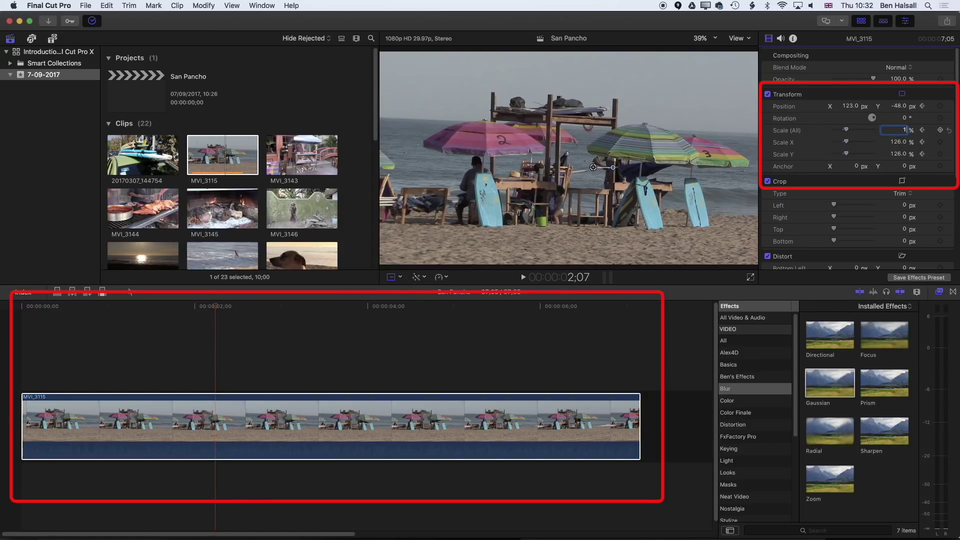
{"action": "key", "text": "Return"}
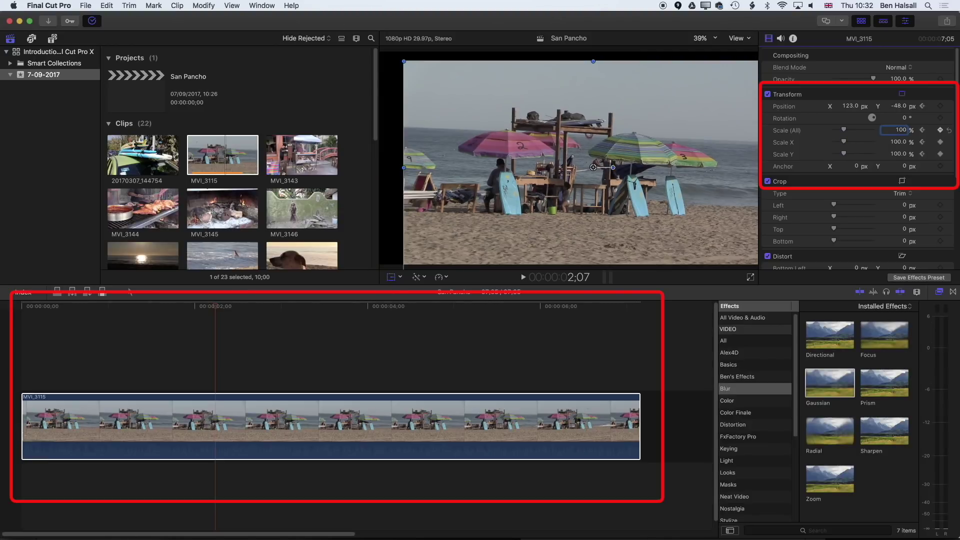
{"action": "left_click", "coordinate": [854, 108]}
{"action": "type", "text": "0"}
{"action": "left_click", "coordinate": [903, 107]}
{"action": "type", "text": "0"}
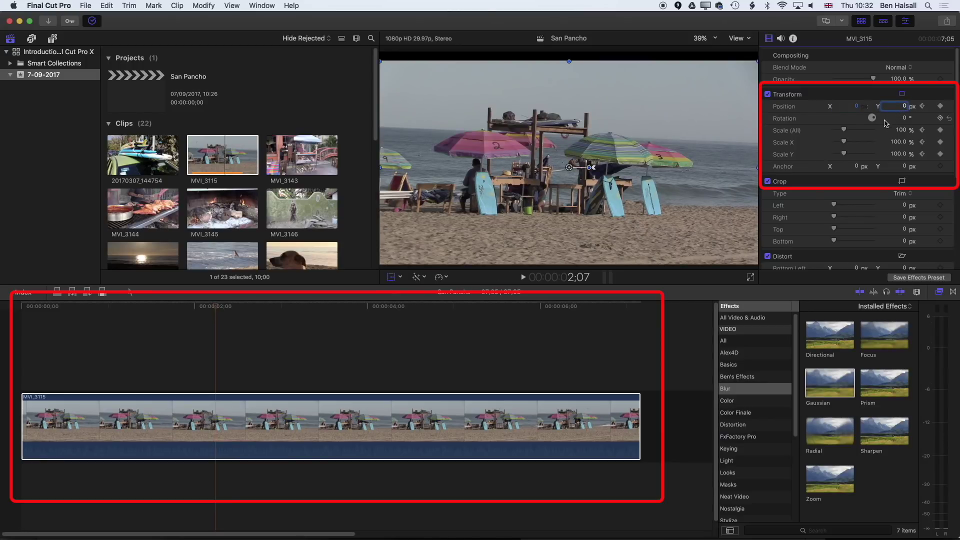
{"action": "key", "text": "Return"}
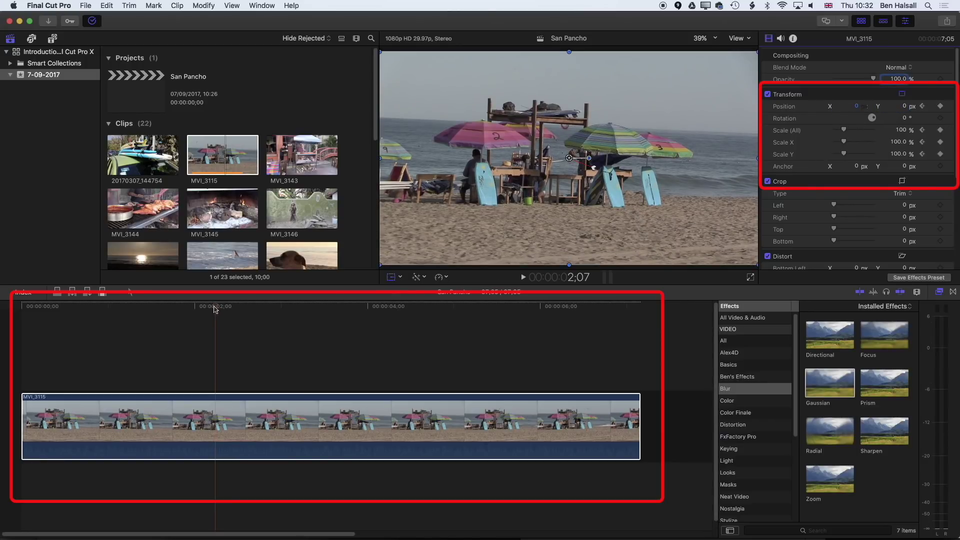
{"action": "left_click_drag", "start_coordinate": [215, 309], "coordinate": [294, 325]}
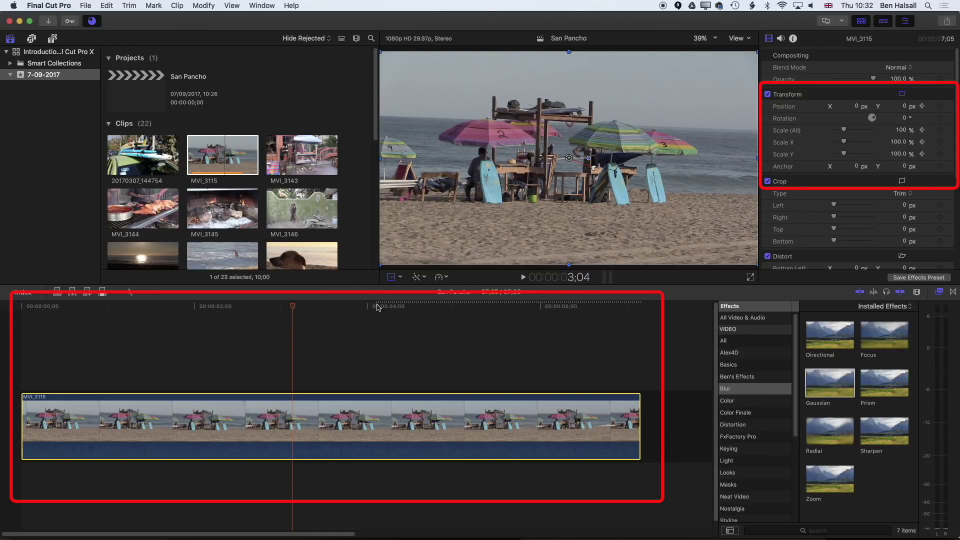
{"action": "mouse_move", "coordinate": [317, 306]}
{"action": "left_mouse_down"}
{"action": "mouse_move", "coordinate": [30, 308]}
{"action": "mouse_move", "coordinate": [272, 325]}
{"action": "left_mouse_up"}
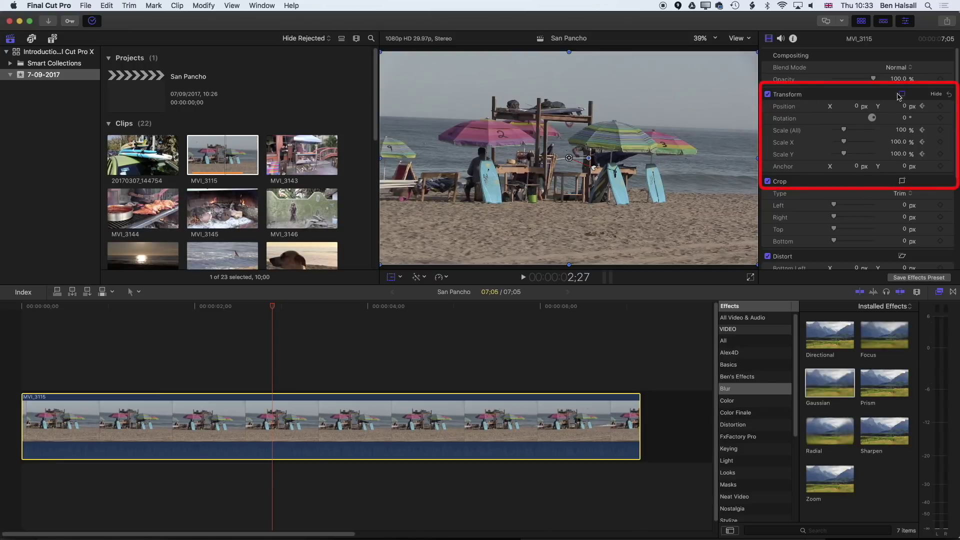
Step: Reset the beach clip's transform and rotate it 2.3°
{"action": "left_click", "coordinate": [949, 95]}
{"action": "left_click_drag", "start_coordinate": [907, 120], "coordinate": [923, 120]}
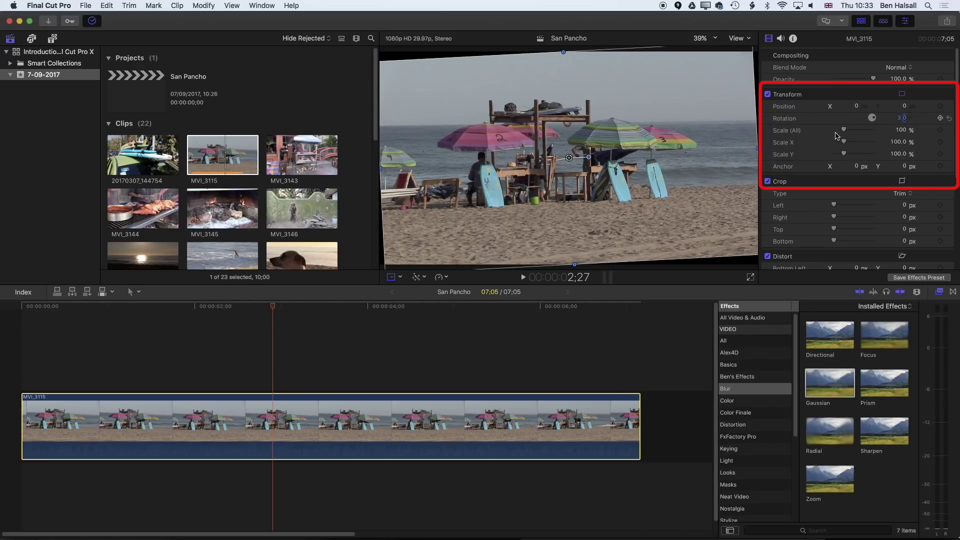
{"action": "left_click_drag", "start_coordinate": [589, 159], "coordinate": [666, 155]}
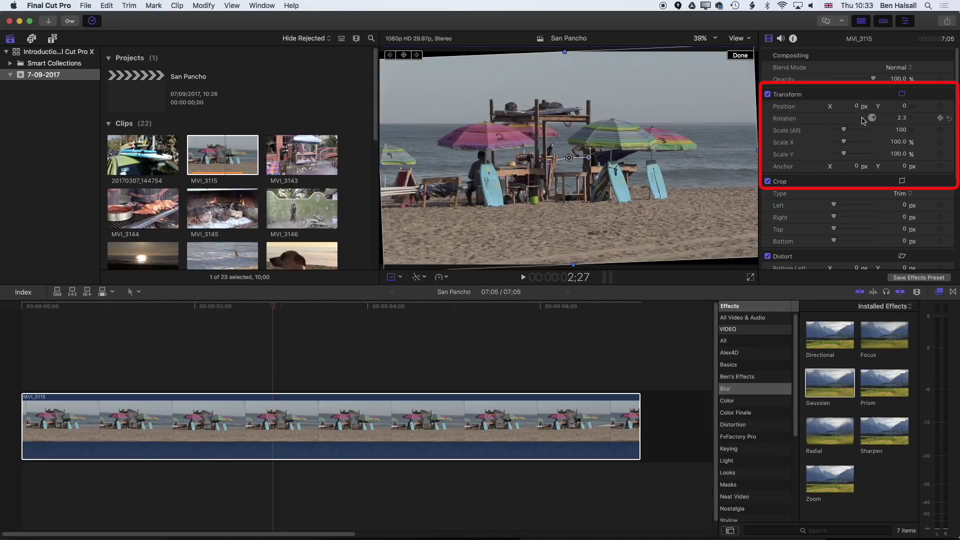
Step: Scale the beach clip up to 110% overall
{"action": "left_click_drag", "start_coordinate": [846, 132], "coordinate": [844, 132]}
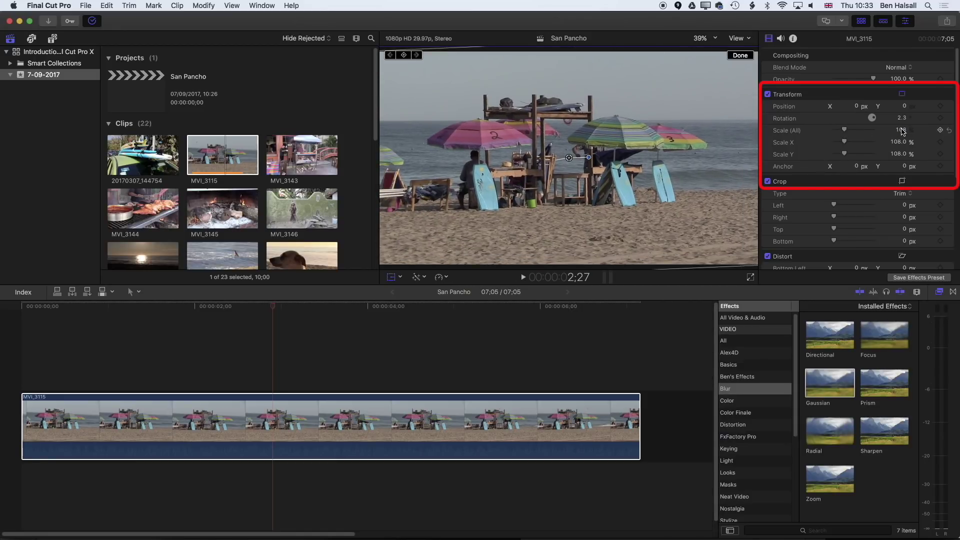
{"action": "left_click", "coordinate": [903, 132]}
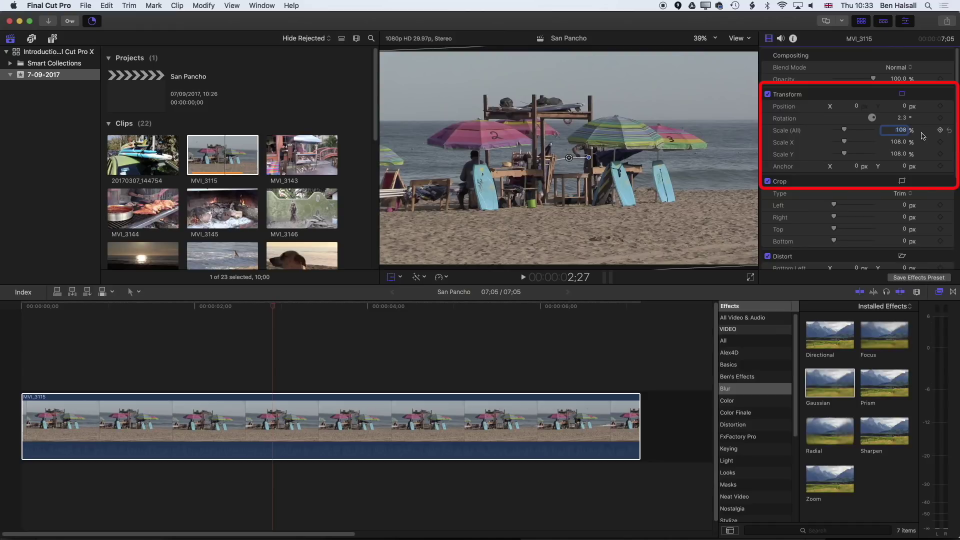
{"action": "key", "text": "Up"}
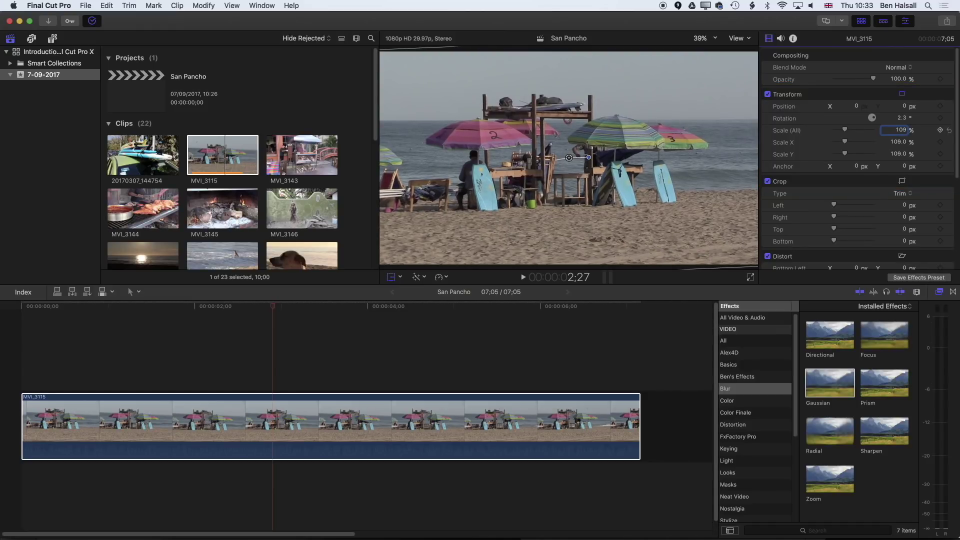
{"action": "key", "text": "Up"}
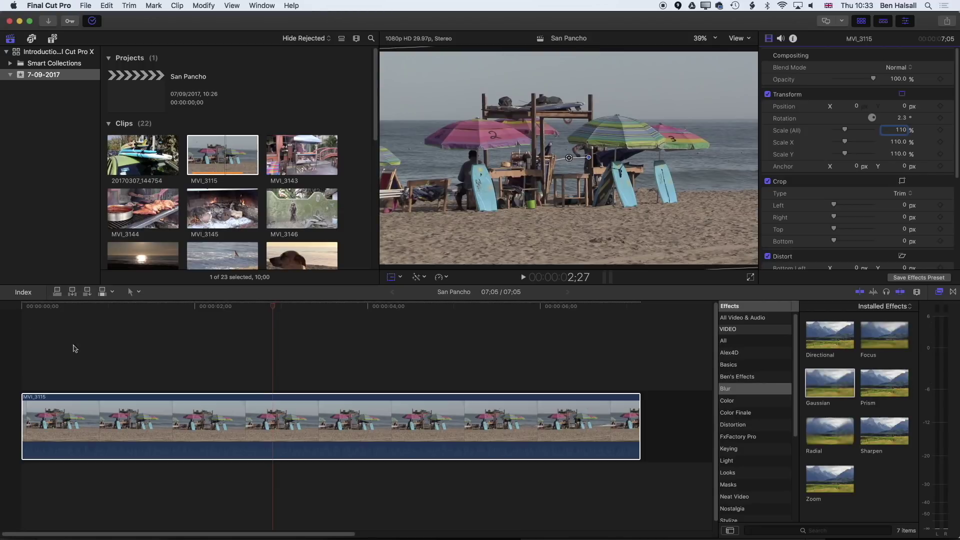
Step: Place MVI_3143 right after MVI_3115, making the project 15:20 long
{"action": "left_click_drag", "start_coordinate": [274, 311], "coordinate": [364, 323]}
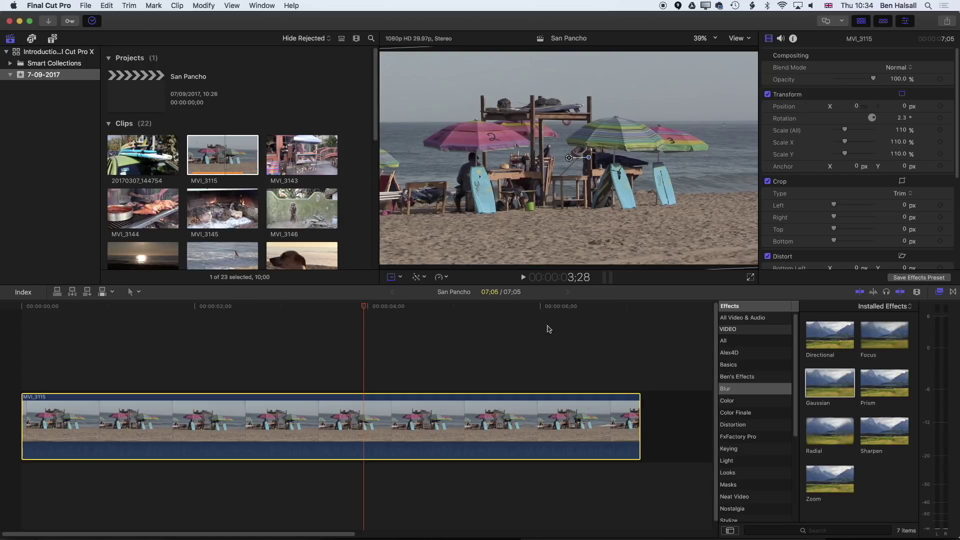
{"action": "key", "text": "super+minus"}
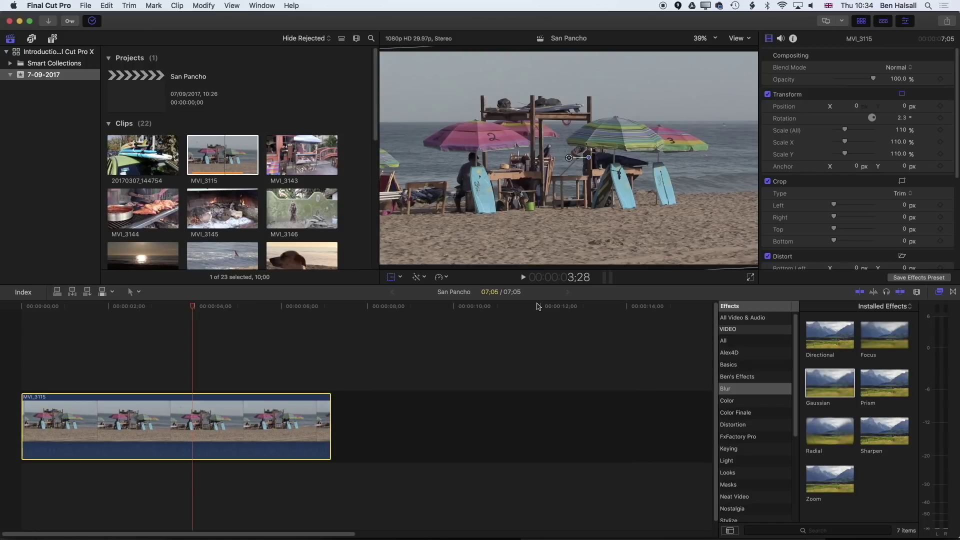
{"action": "left_click_drag", "start_coordinate": [295, 157], "coordinate": [349, 418]}
{"action": "key", "text": "shift+z"}
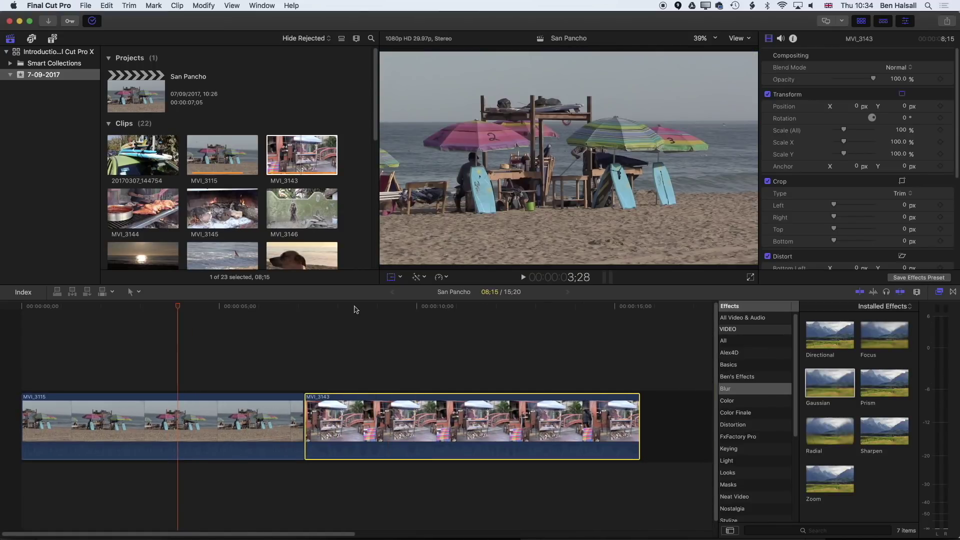
Step: Give MVI_3143 a Trim crop: Left 243.2, Right 286.2, Top 86.1, Bottom 167.2
{"action": "left_click", "coordinate": [400, 277]}
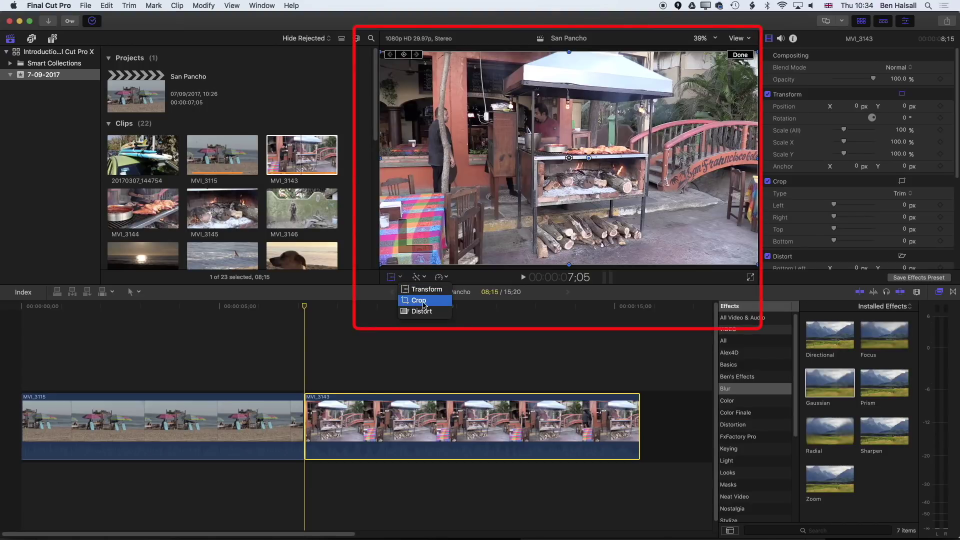
{"action": "left_click", "coordinate": [428, 300]}
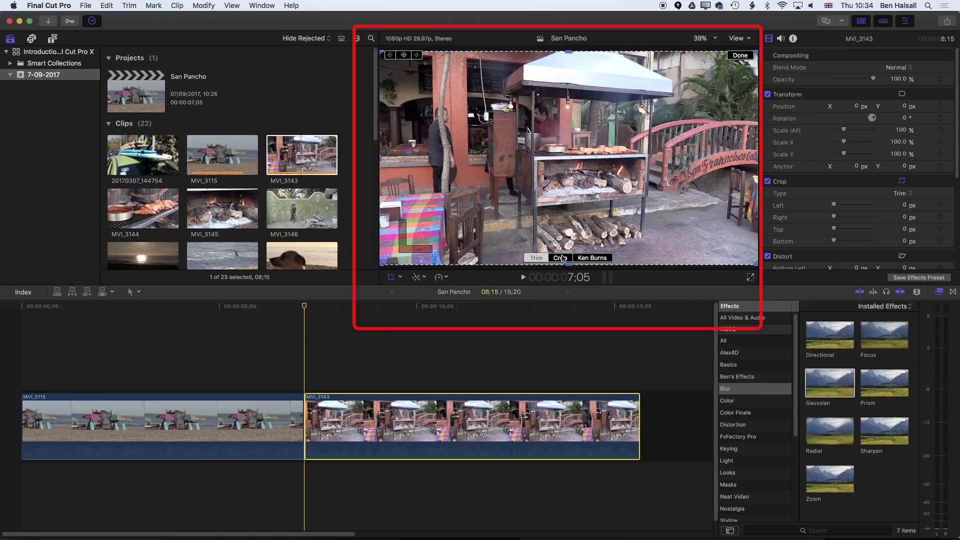
{"action": "left_click_drag", "start_coordinate": [380, 265], "coordinate": [475, 222]}
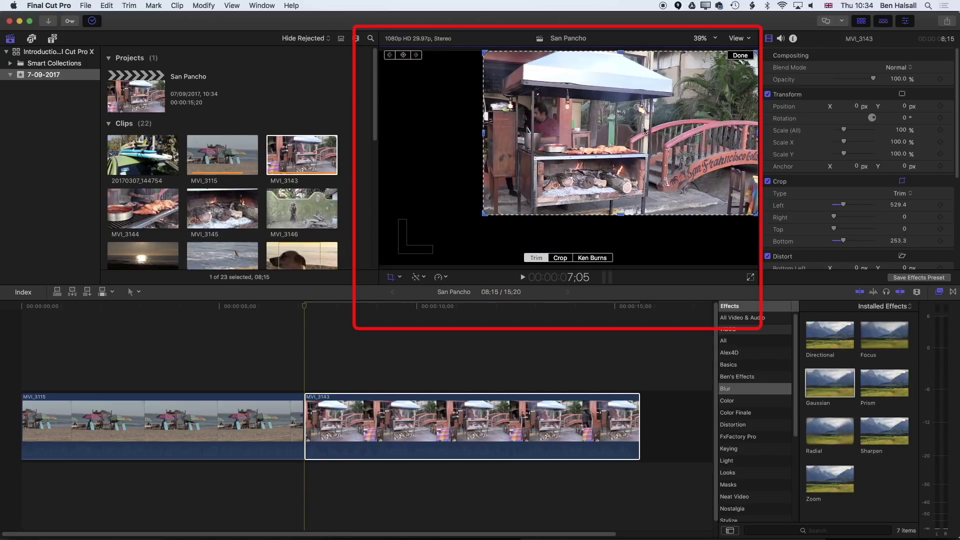
{"action": "left_click_drag", "start_coordinate": [642, 131], "coordinate": [579, 149]}
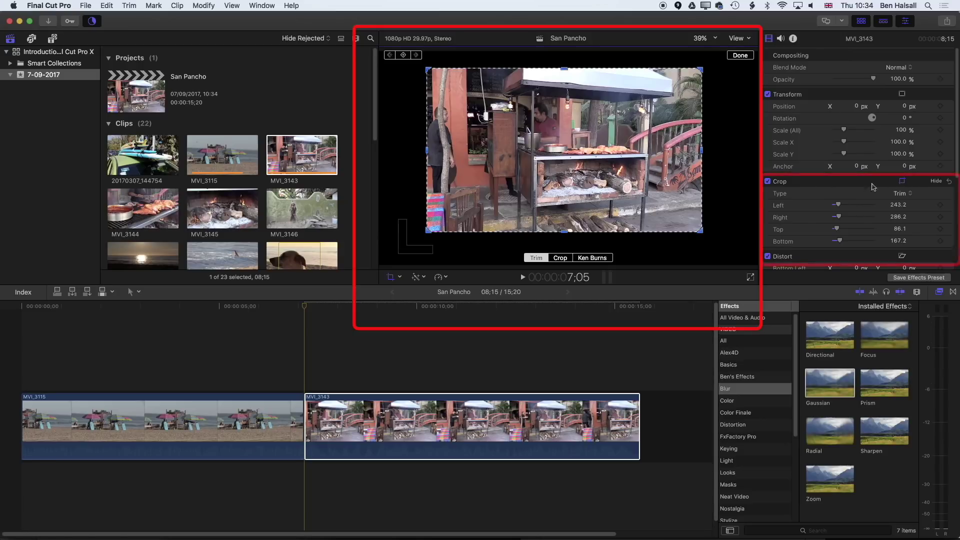
Step: Reset the crop and recrop MVI_3143 around the grill (Left 311.6, Right 266.0, Top 74.1, Bottom 250.8)
{"action": "left_click", "coordinate": [949, 182]}
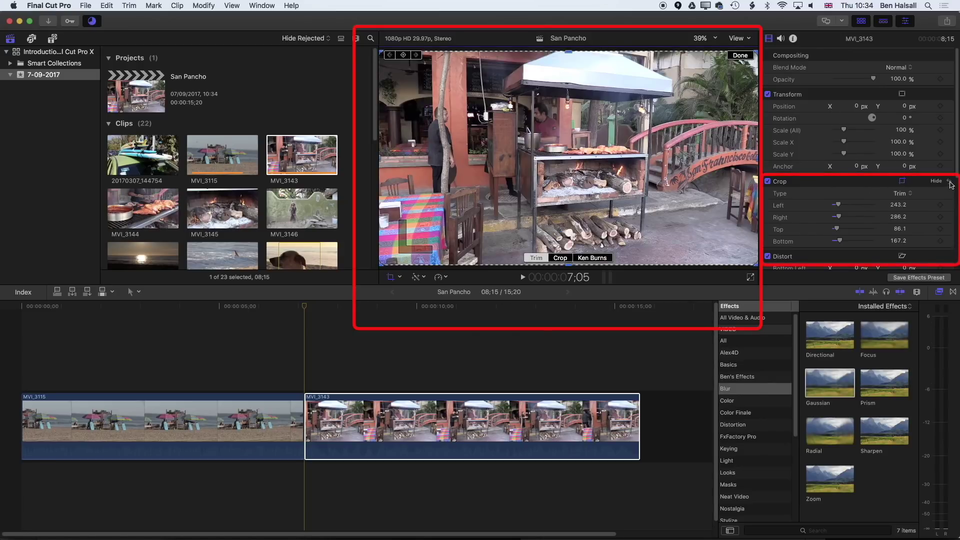
{"action": "left_click", "coordinate": [560, 258]}
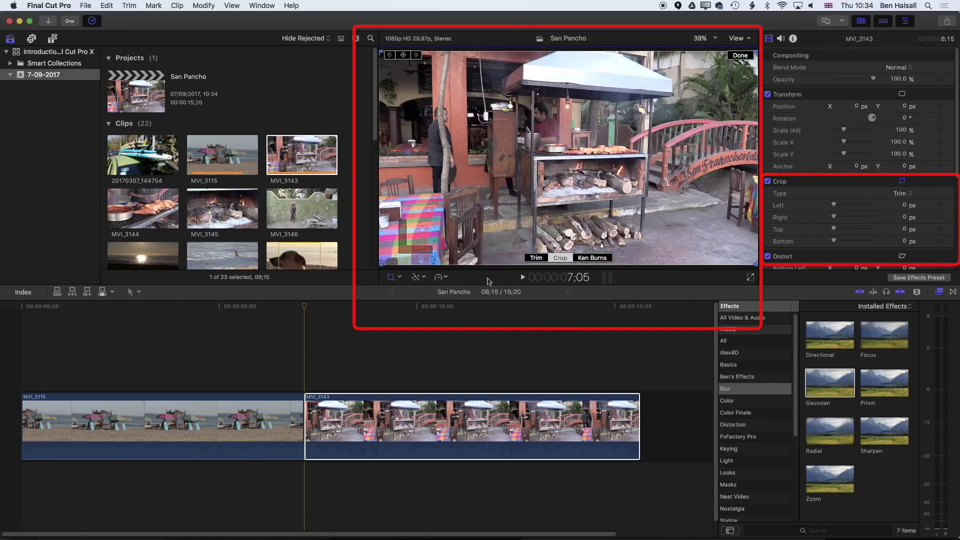
{"action": "left_click_drag", "start_coordinate": [381, 266], "coordinate": [468, 215]}
{"action": "left_click_drag", "start_coordinate": [756, 52], "coordinate": [733, 67]}
{"action": "left_click_drag", "start_coordinate": [634, 126], "coordinate": [608, 126]}
{"action": "left_click", "coordinate": [740, 56]}
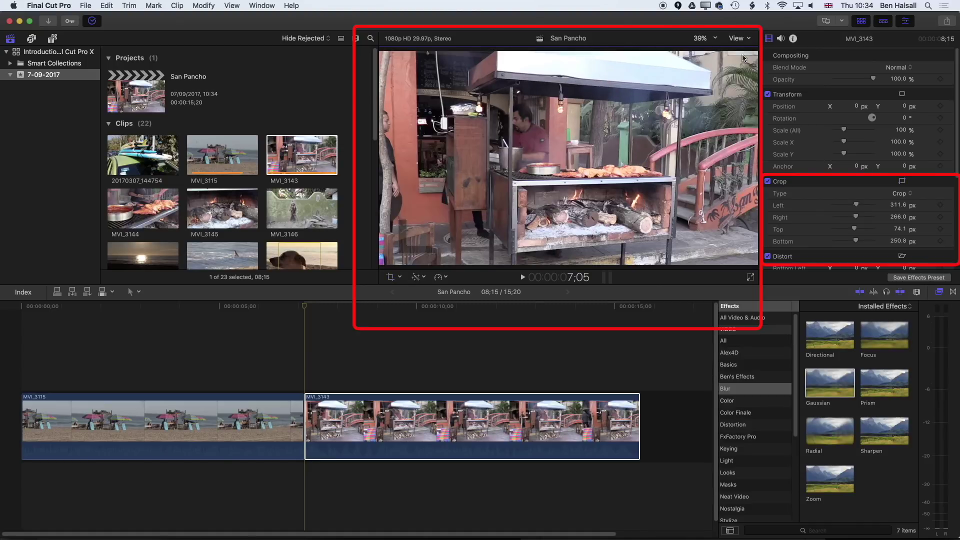
{"action": "left_click_drag", "start_coordinate": [304, 306], "coordinate": [463, 314]}
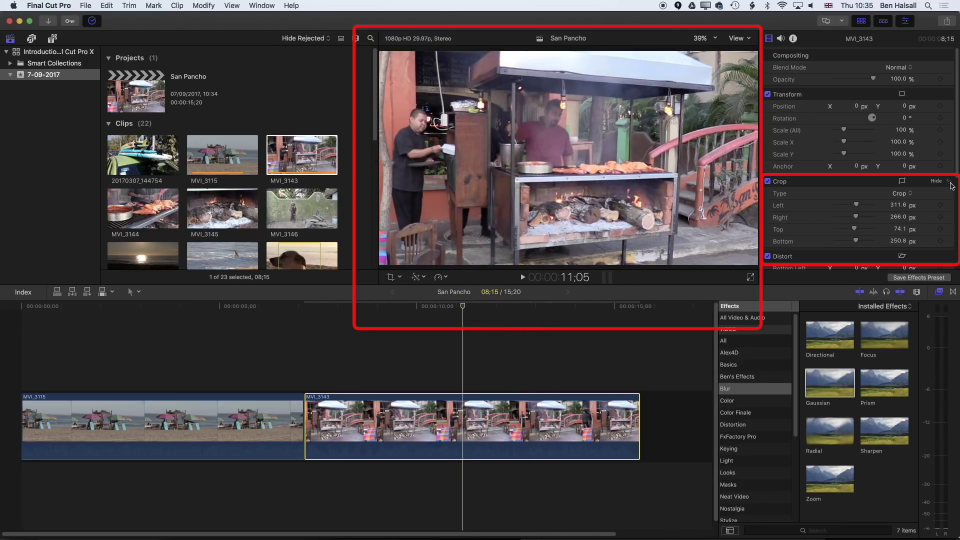
{"action": "left_click", "coordinate": [951, 181]}
{"action": "left_click", "coordinate": [402, 278]}
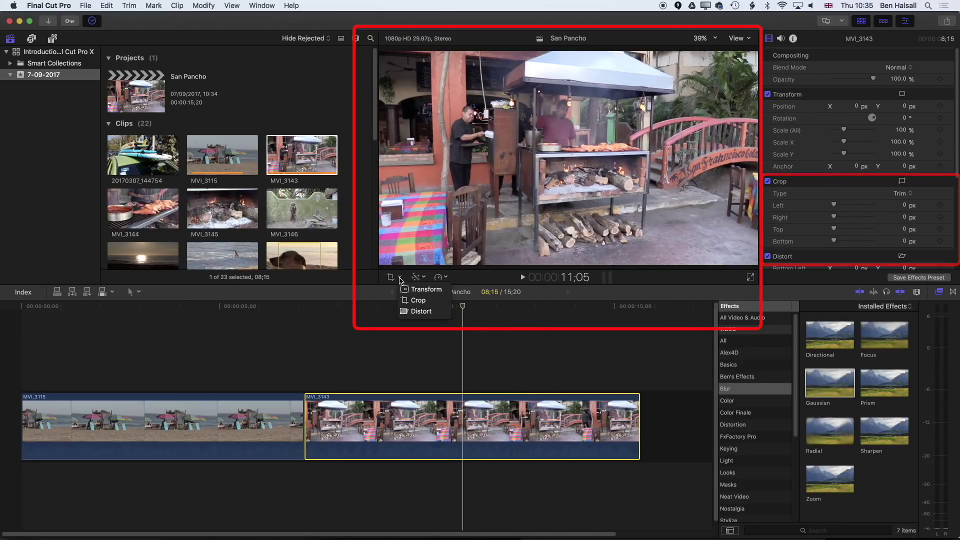
{"action": "left_click", "coordinate": [413, 301]}
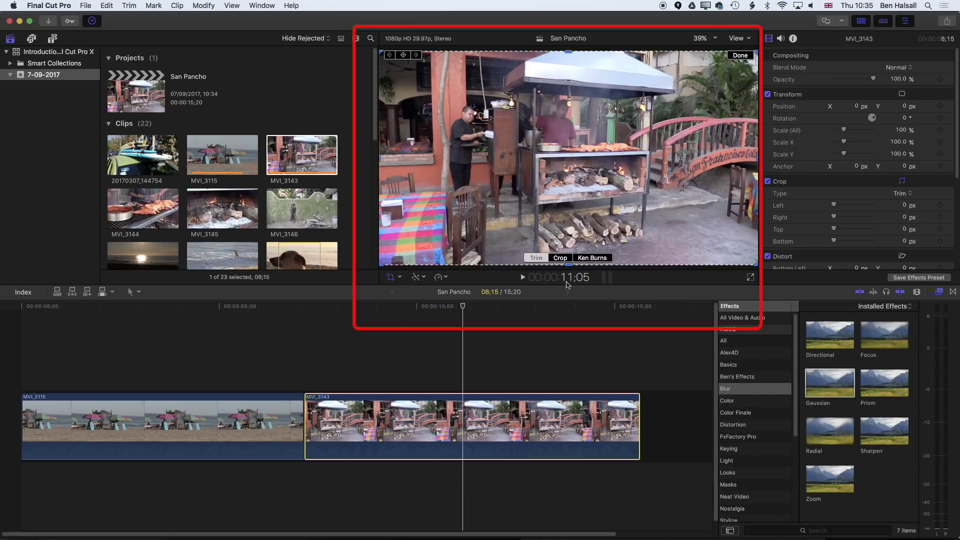
{"action": "left_click", "coordinate": [598, 259]}
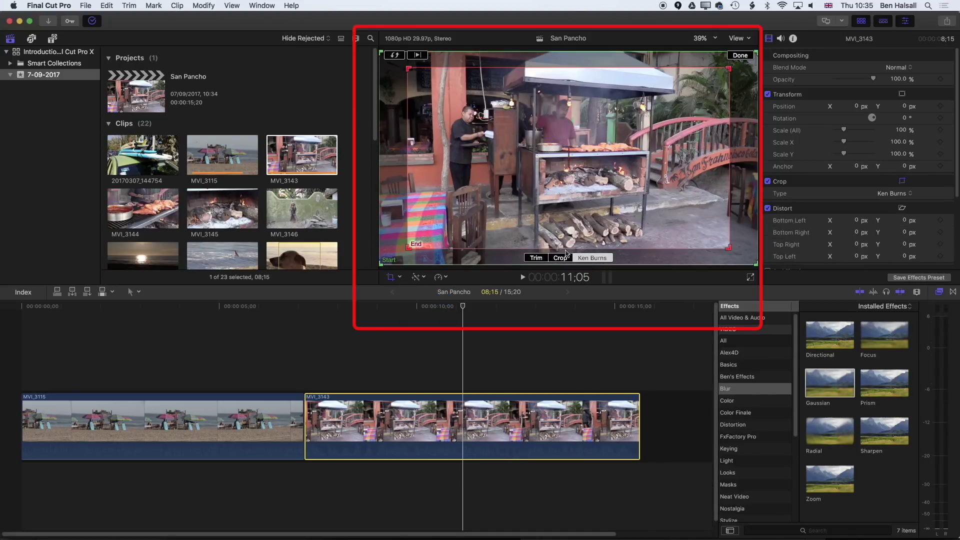
{"action": "left_click_drag", "start_coordinate": [567, 218], "coordinate": [572, 205]}
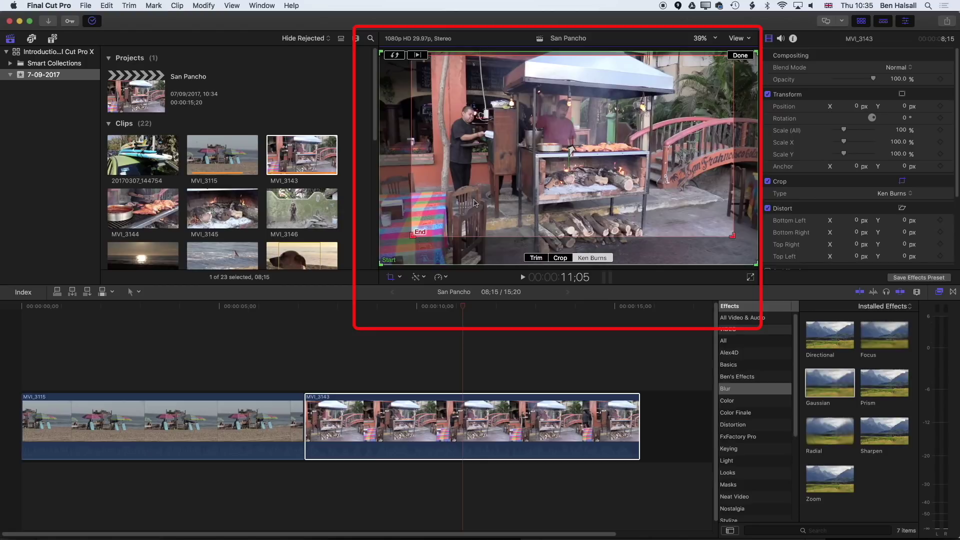
{"action": "left_click_drag", "start_coordinate": [474, 203], "coordinate": [478, 203]}
{"action": "key", "text": "Up"}
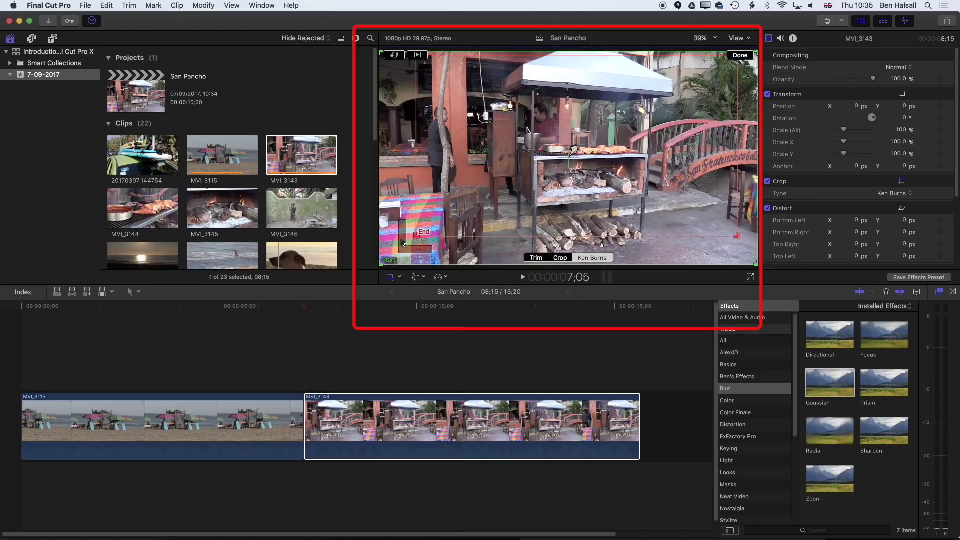
{"action": "left_click_drag", "start_coordinate": [382, 263], "coordinate": [397, 255]}
{"action": "left_click_drag", "start_coordinate": [607, 176], "coordinate": [575, 152]}
{"action": "left_click", "coordinate": [439, 157]}
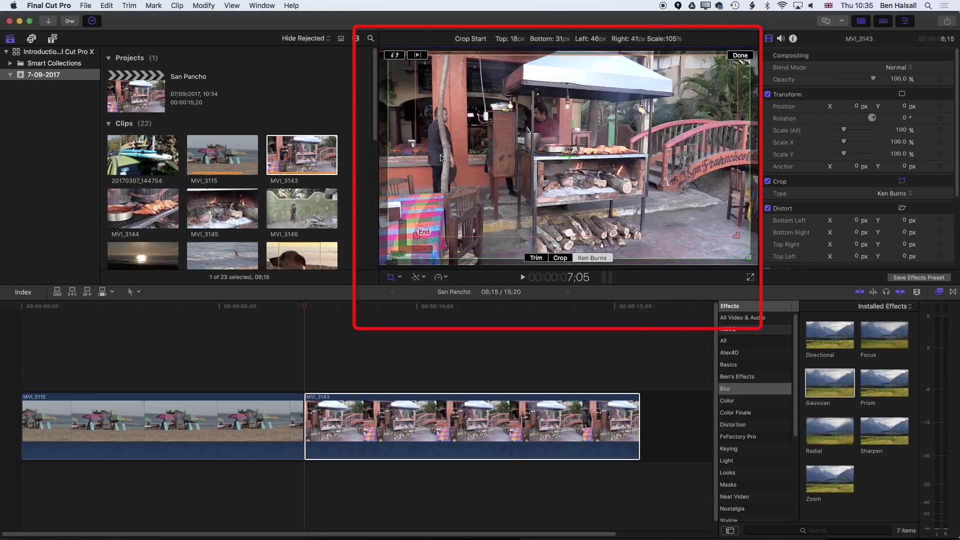
{"action": "left_click_drag", "start_coordinate": [463, 190], "coordinate": [463, 197]}
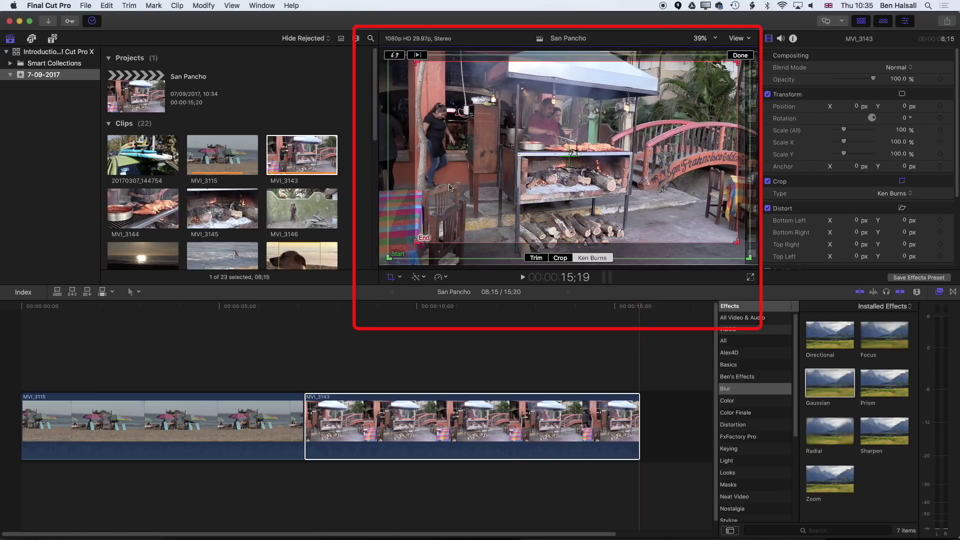
{"action": "left_click", "coordinate": [750, 59]}
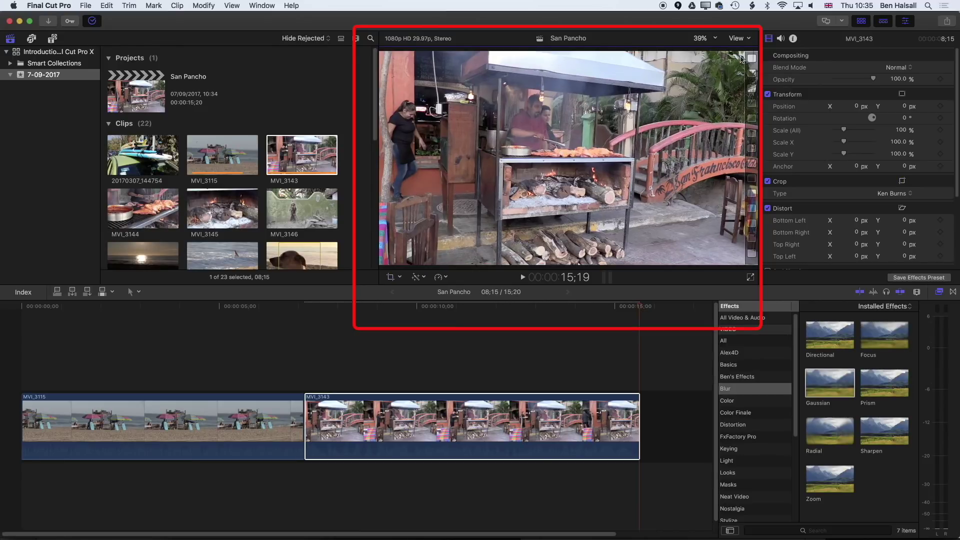
{"action": "key", "text": "space"}
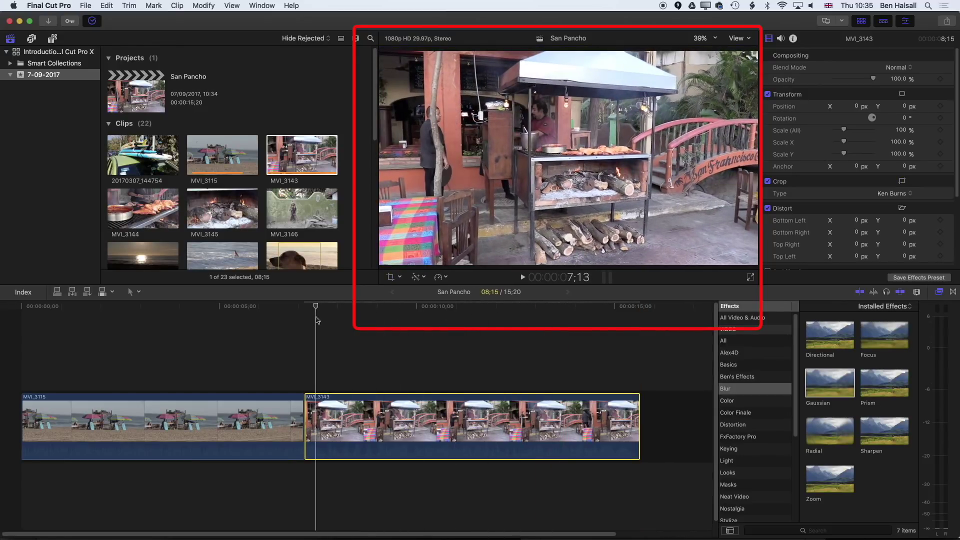
Step: Shrink MVI_3143's Ken Burns end frame to about 156% (Top 81, Bottom 308, Left 443, Right 248)
{"action": "left_click_drag", "start_coordinate": [413, 320], "coordinate": [507, 322]}
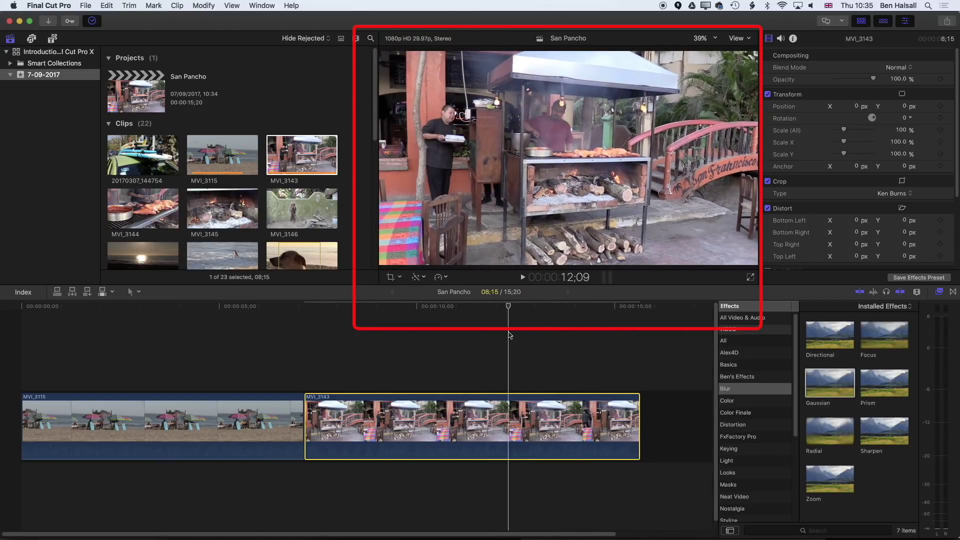
{"action": "left_click", "coordinate": [391, 278]}
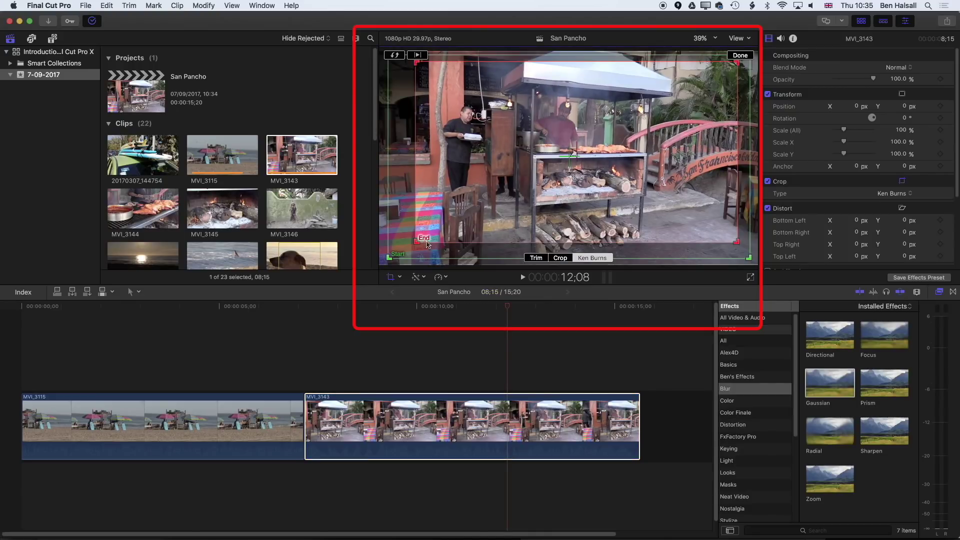
{"action": "left_click_drag", "start_coordinate": [416, 242], "coordinate": [496, 197]}
{"action": "left_click_drag", "start_coordinate": [683, 131], "coordinate": [655, 136]}
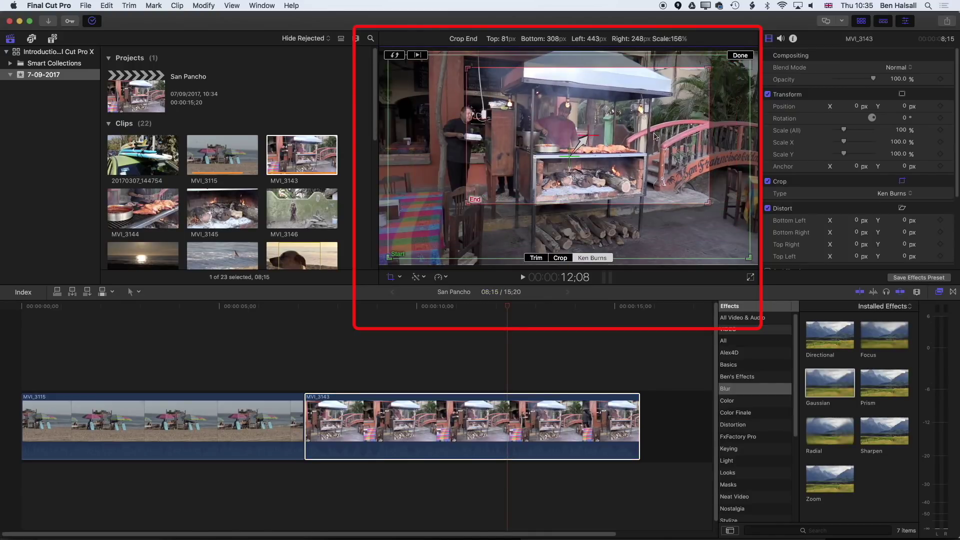
{"action": "left_click", "coordinate": [740, 55]}
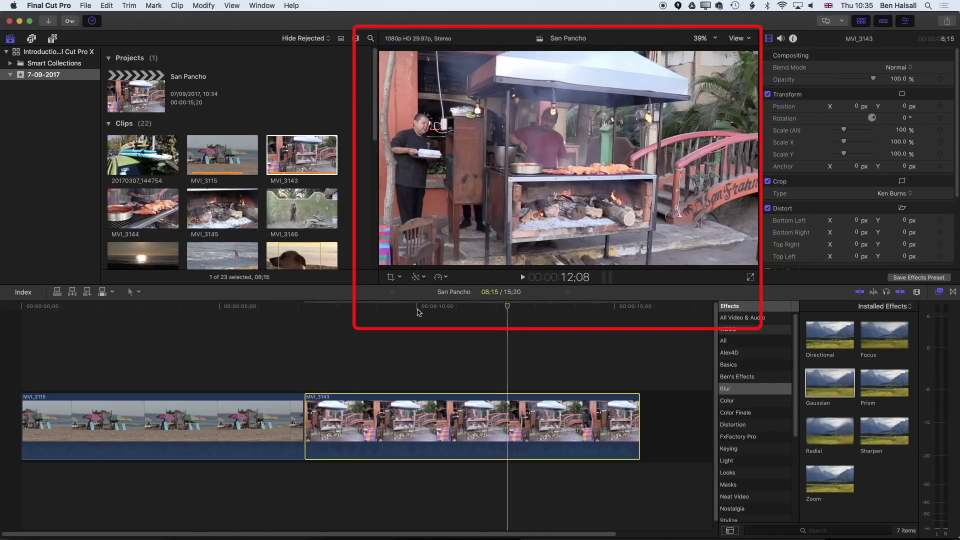
Step: Play the stall clip from around 7;10 to check the zoom-out
{"action": "left_click", "coordinate": [437, 306]}
{"action": "left_click", "coordinate": [312, 306]}
{"action": "key", "text": "space"}
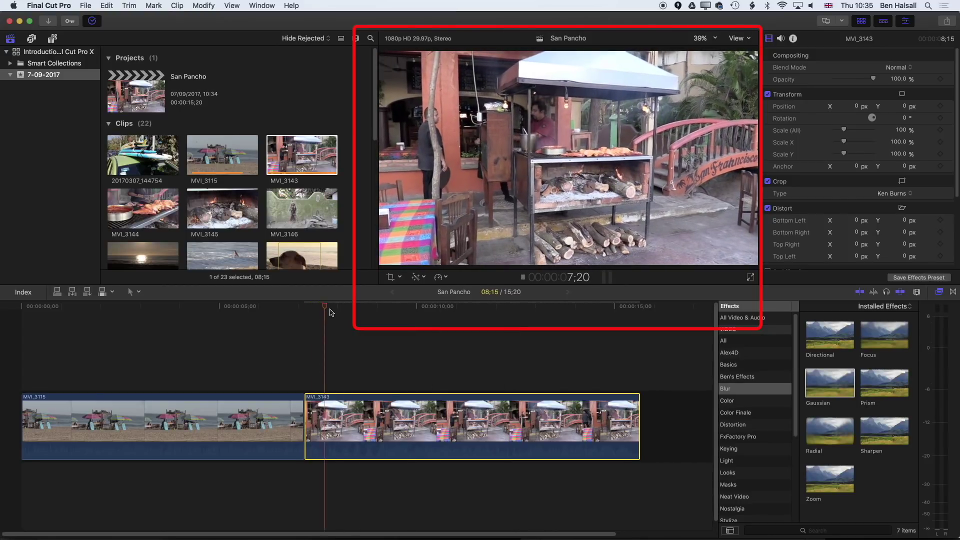
{"action": "key", "text": "space"}
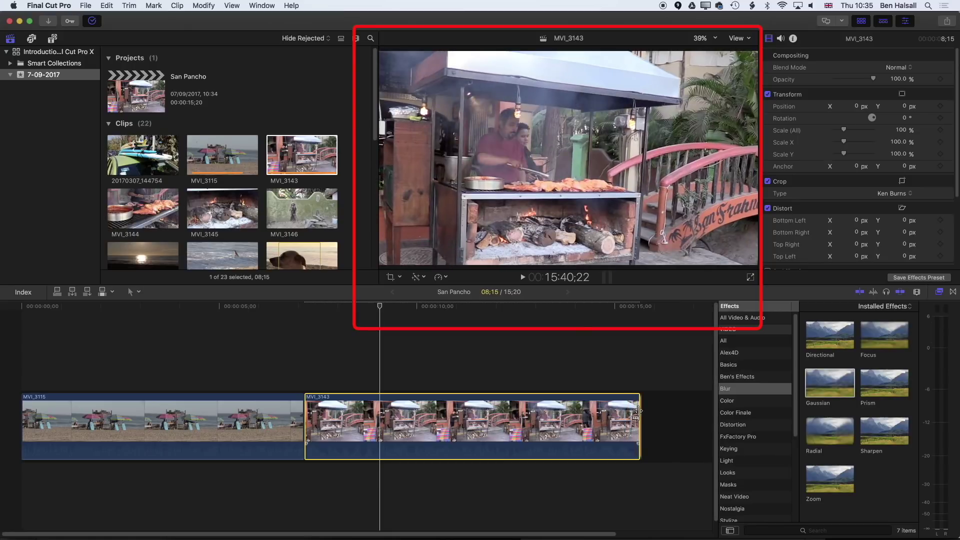
Step: Trim MVI_3143 so San Pancho runs 09;26, then play it back to 9;10
{"action": "left_click_drag", "start_coordinate": [638, 425], "coordinate": [443, 413]}
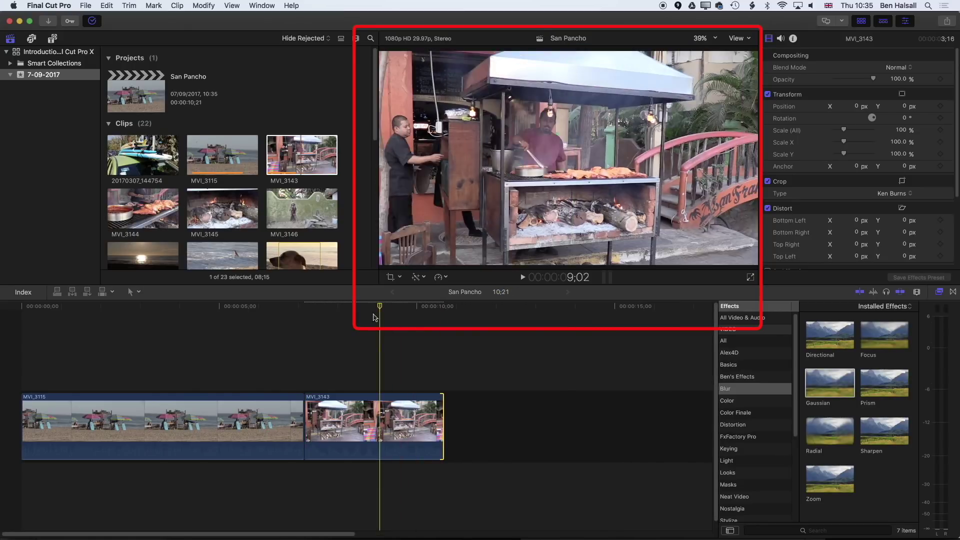
{"action": "left_click_drag", "start_coordinate": [311, 416], "coordinate": [348, 309]}
{"action": "key", "text": "shift+/"}
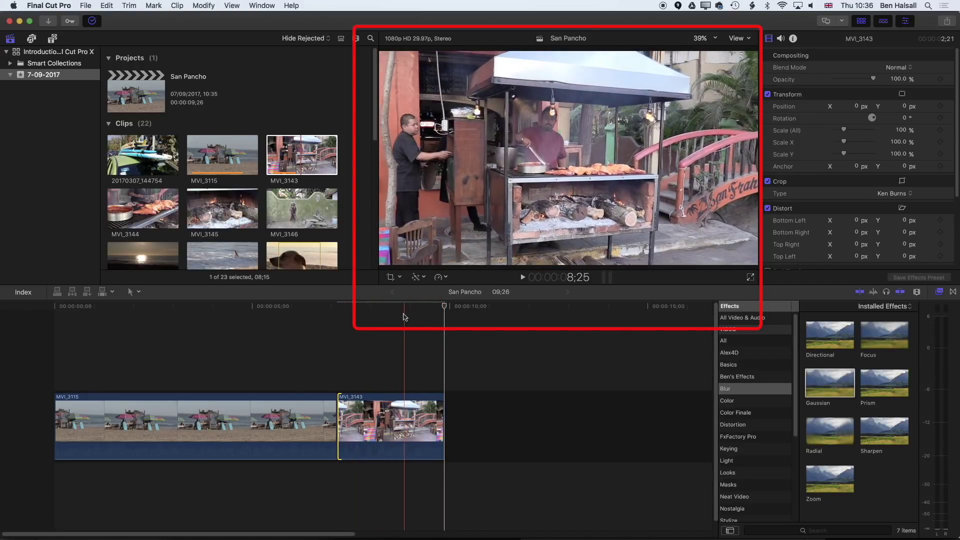
{"action": "left_click", "coordinate": [336, 307]}
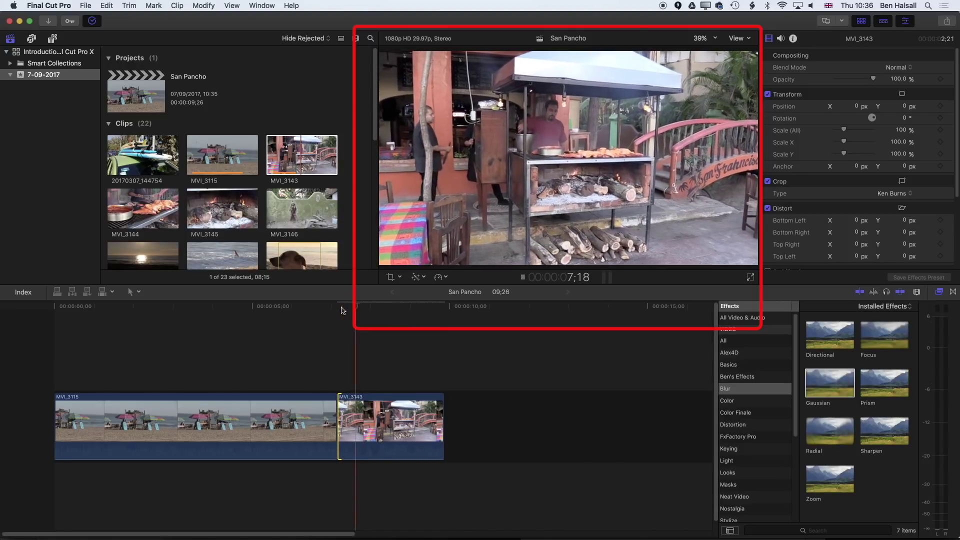
{"action": "key", "text": "space"}
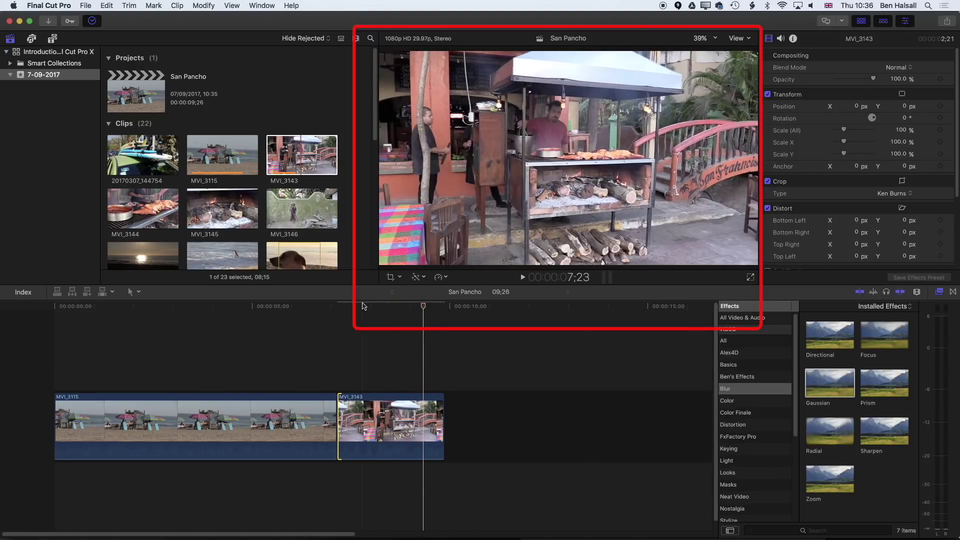
{"action": "left_click", "coordinate": [390, 277]}
Step: Swap MVI_3143's Ken Burns start and end frames so it zooms out
{"action": "left_click", "coordinate": [393, 418]}
{"action": "left_click", "coordinate": [390, 278]}
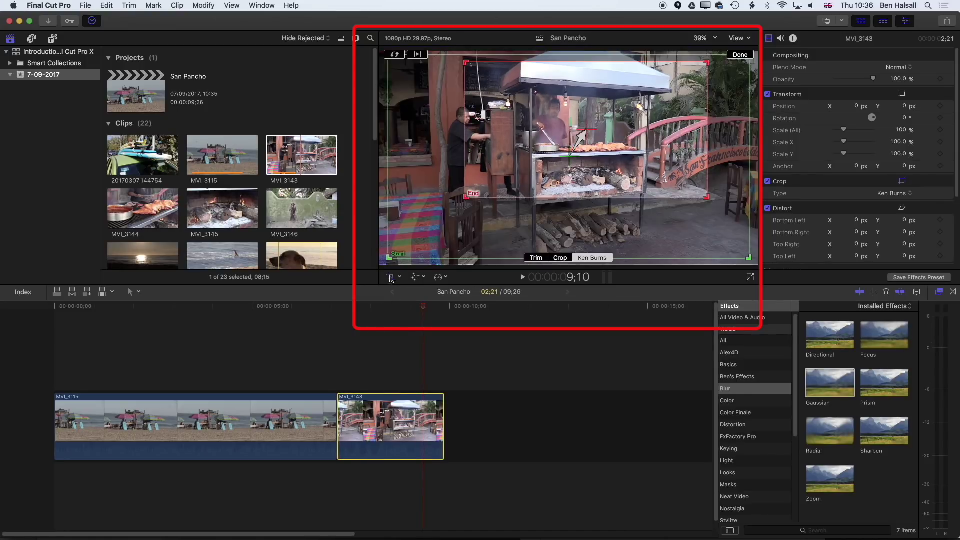
{"action": "left_click", "coordinate": [396, 56]}
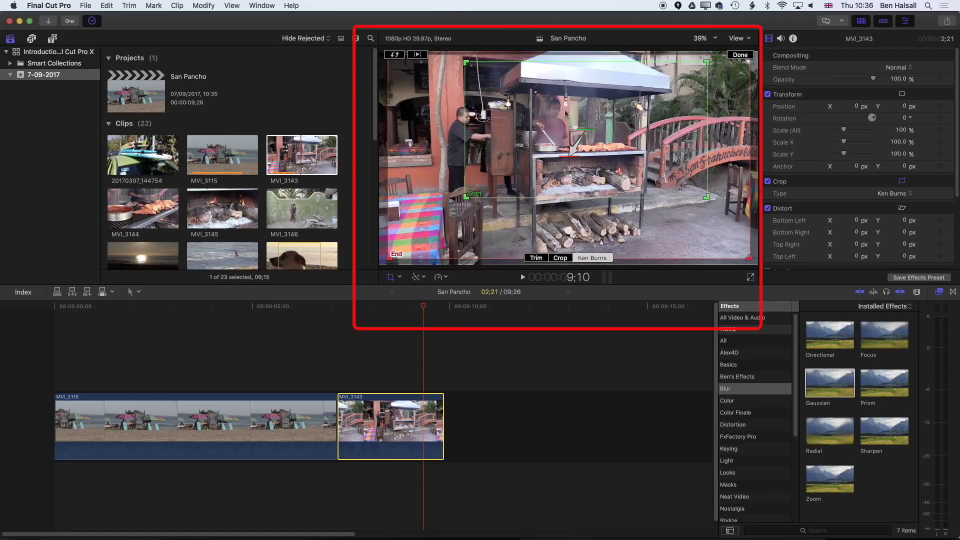
{"action": "left_click", "coordinate": [740, 55]}
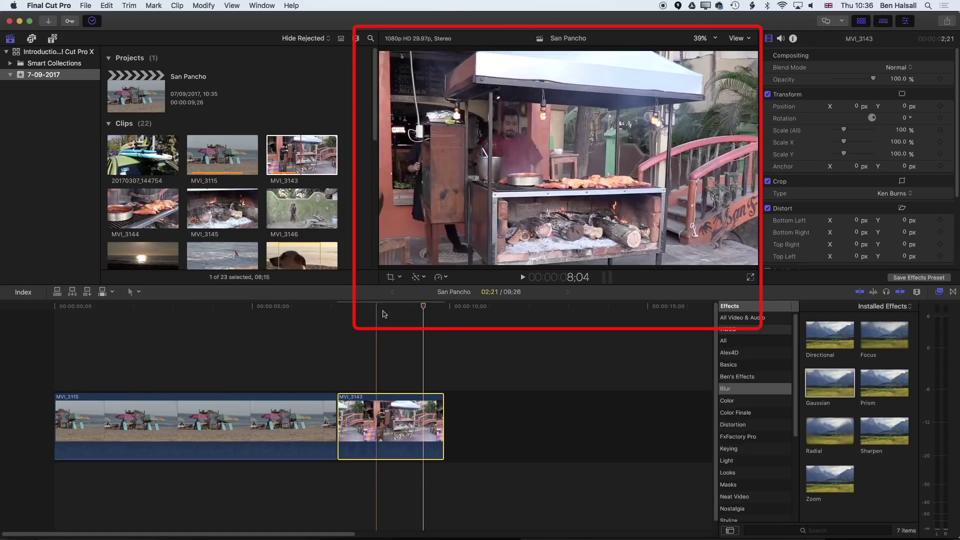
Step: Preview the reversed zoom, then play San Pancho from the start
{"action": "left_click", "coordinate": [327, 313]}
{"action": "key", "text": "space"}
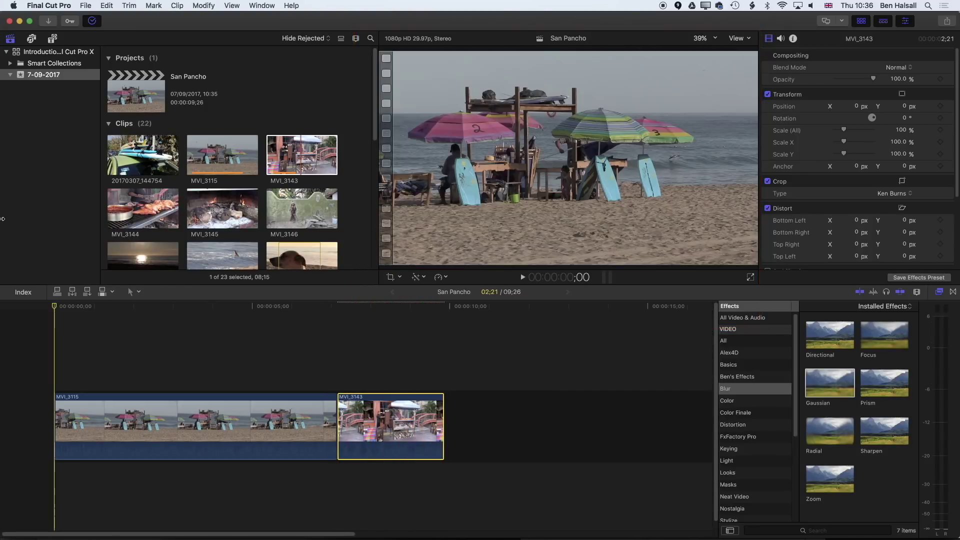
{"action": "key", "text": "space"}
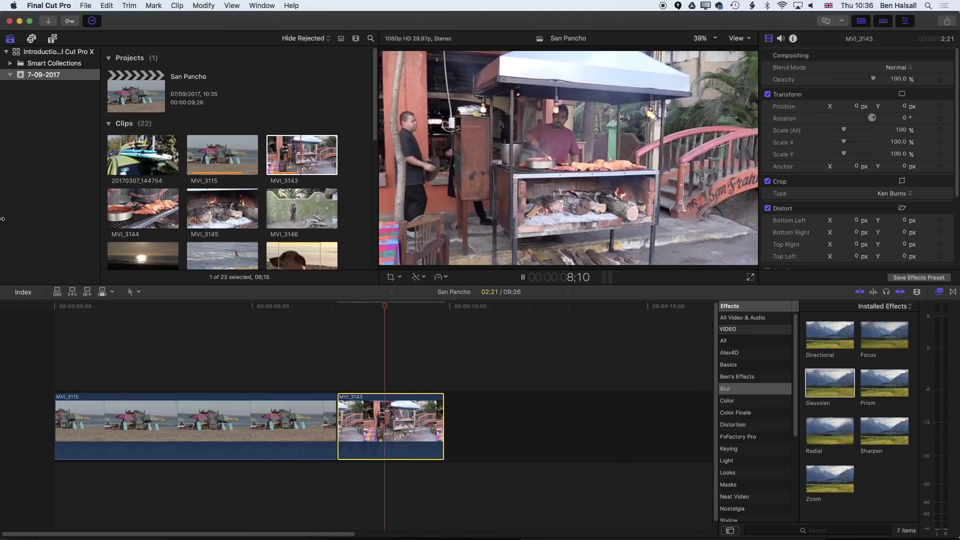
Step: Place fire-log clip MVI_3145 after MVI_3143, extending San Pancho to 17;26
{"action": "key", "text": "space"}
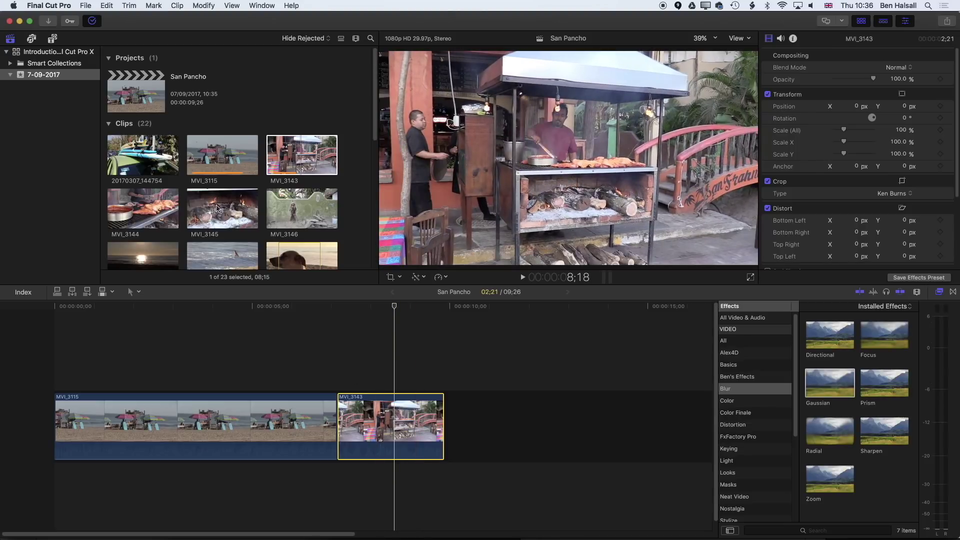
{"action": "left_click_drag", "start_coordinate": [216, 208], "coordinate": [443, 415]}
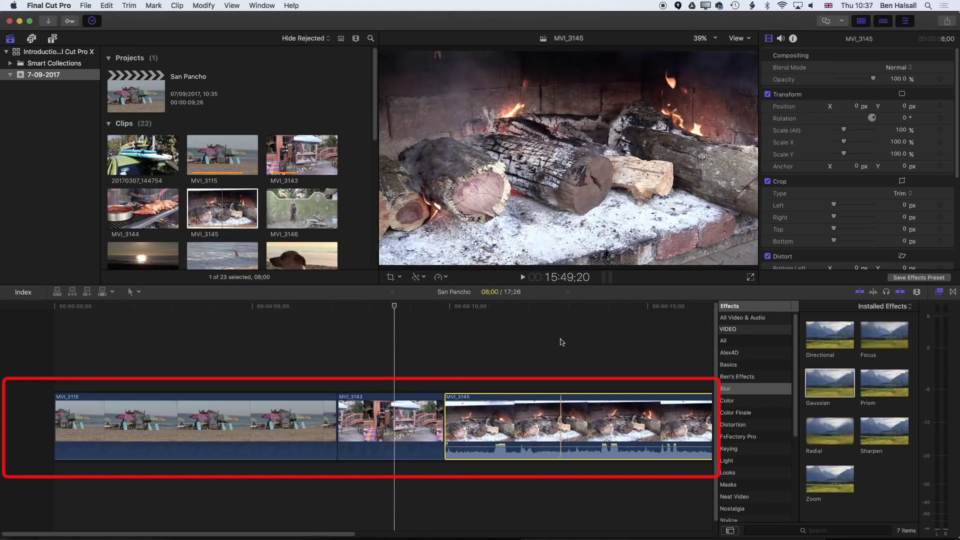
Step: Trim MVI_3145's end so San Pancho runs 12;17, and copy MVI_3143 for pasting
{"action": "key", "text": "super+minus"}
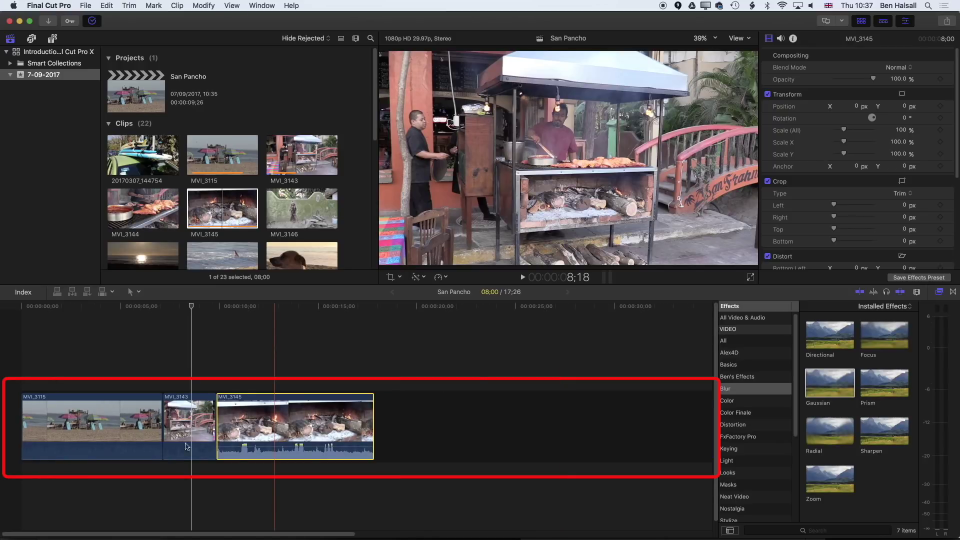
{"action": "left_click_drag", "start_coordinate": [373, 415], "coordinate": [270, 415]}
{"action": "left_click", "coordinate": [185, 415]}
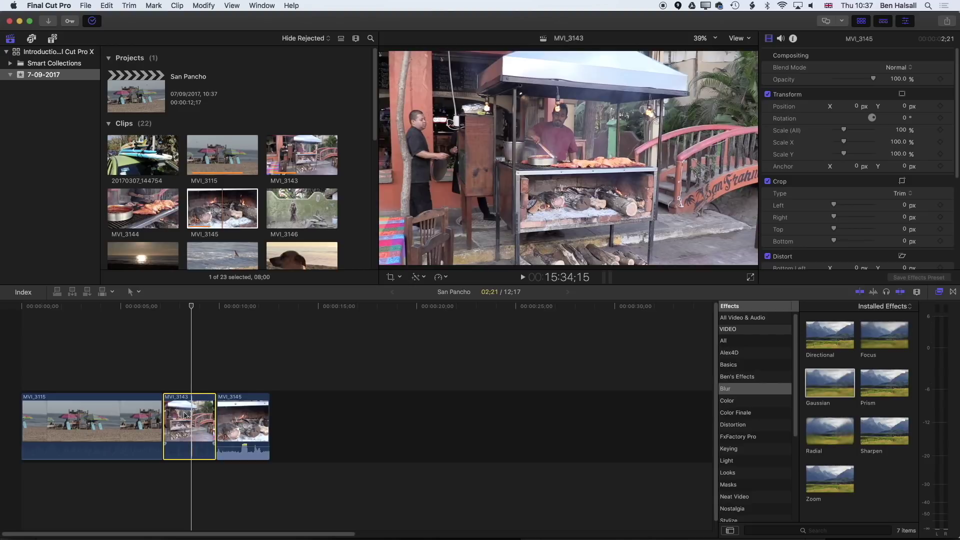
{"action": "left_click", "coordinate": [107, 6]}
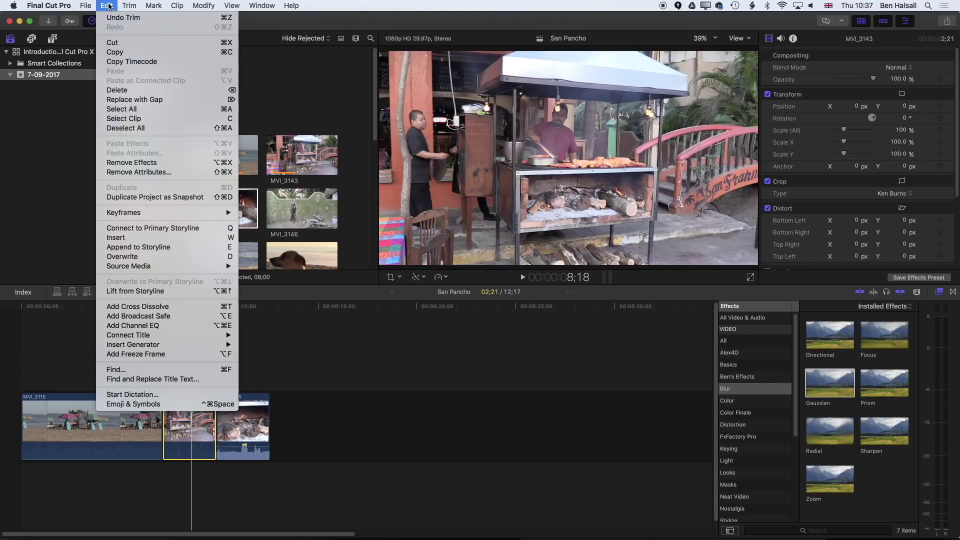
{"action": "left_click", "coordinate": [147, 52]}
{"action": "left_click", "coordinate": [243, 425]}
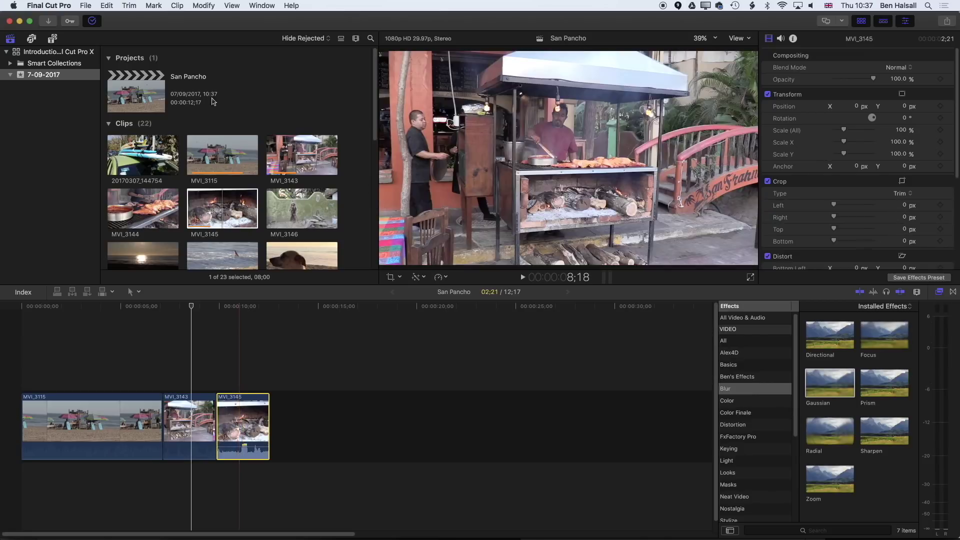
{"action": "left_click", "coordinate": [107, 5]}
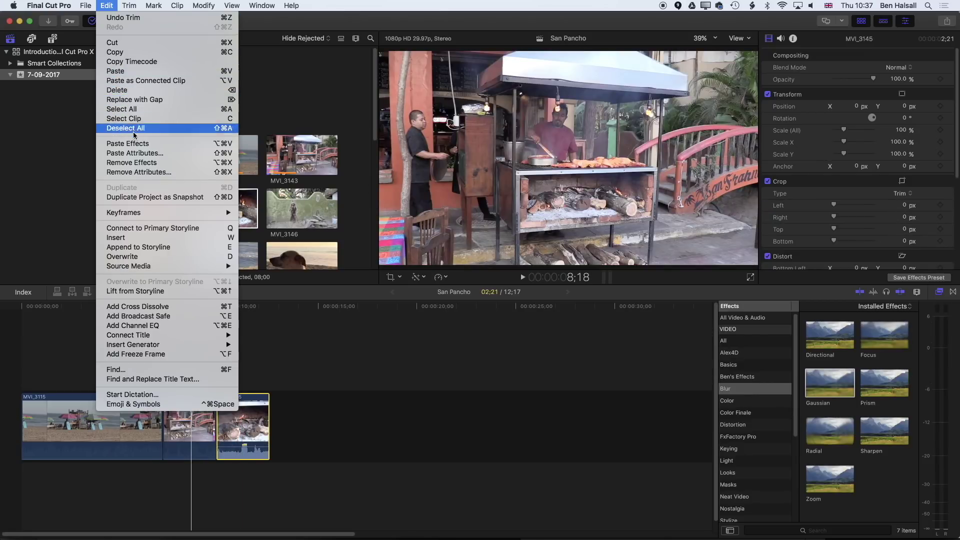
Step: Paste only MVI_3143's Crop attribute onto MVI_3145, excluding Audio Attributes
{"action": "left_click", "coordinate": [164, 153]}
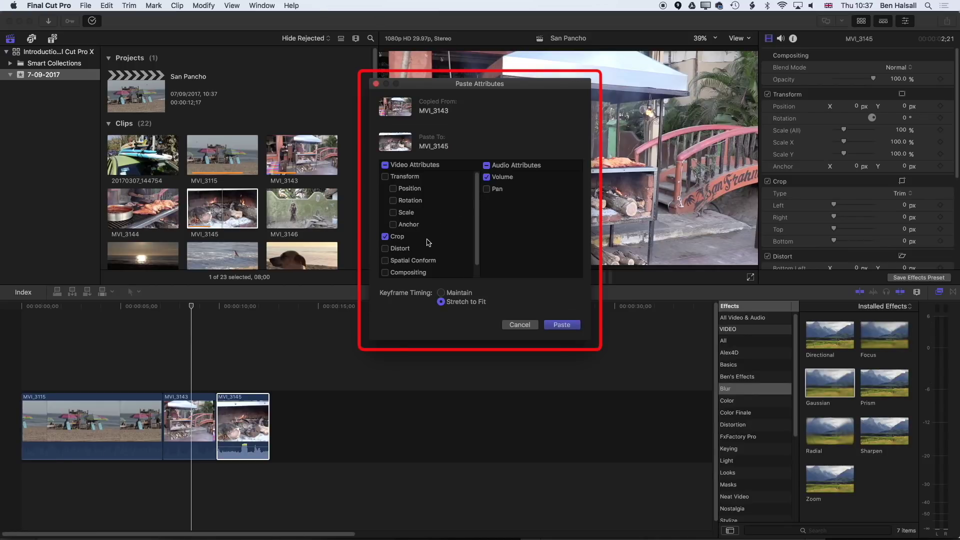
{"action": "left_click", "coordinate": [487, 166]}
{"action": "left_click", "coordinate": [561, 324]}
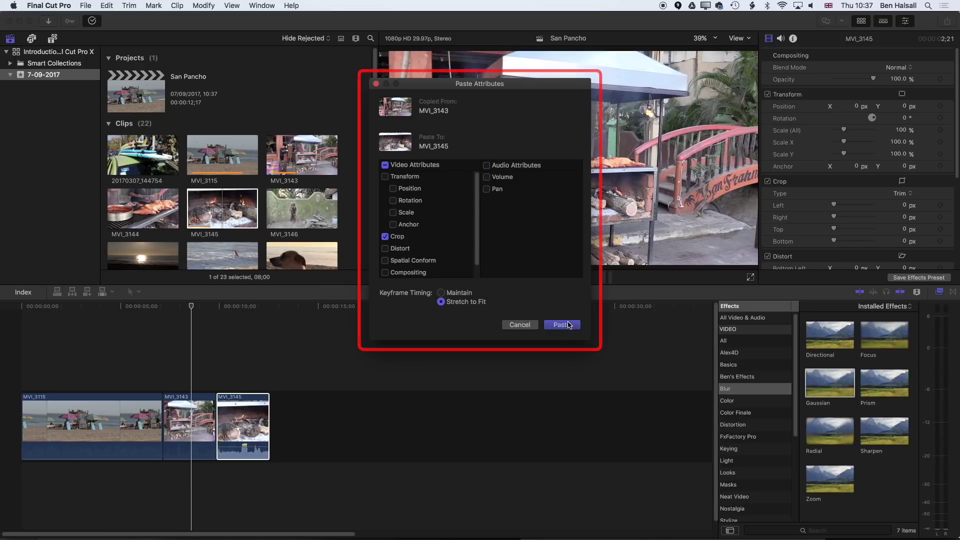
{"action": "left_click", "coordinate": [219, 308]}
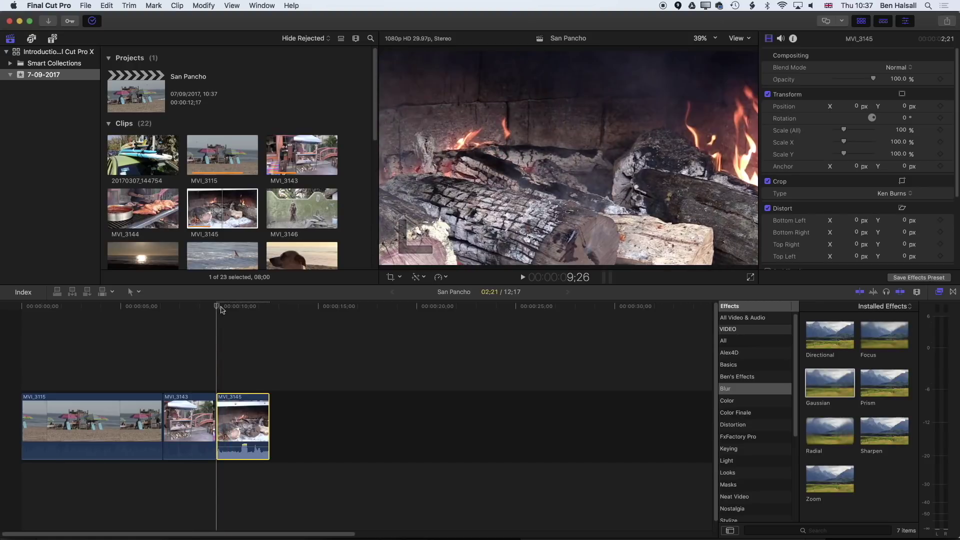
{"action": "key", "text": "space"}
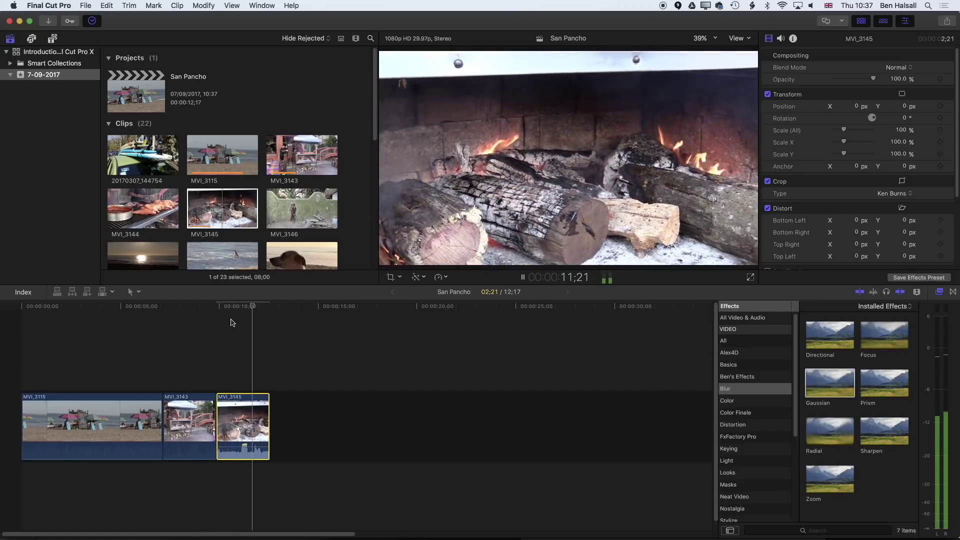